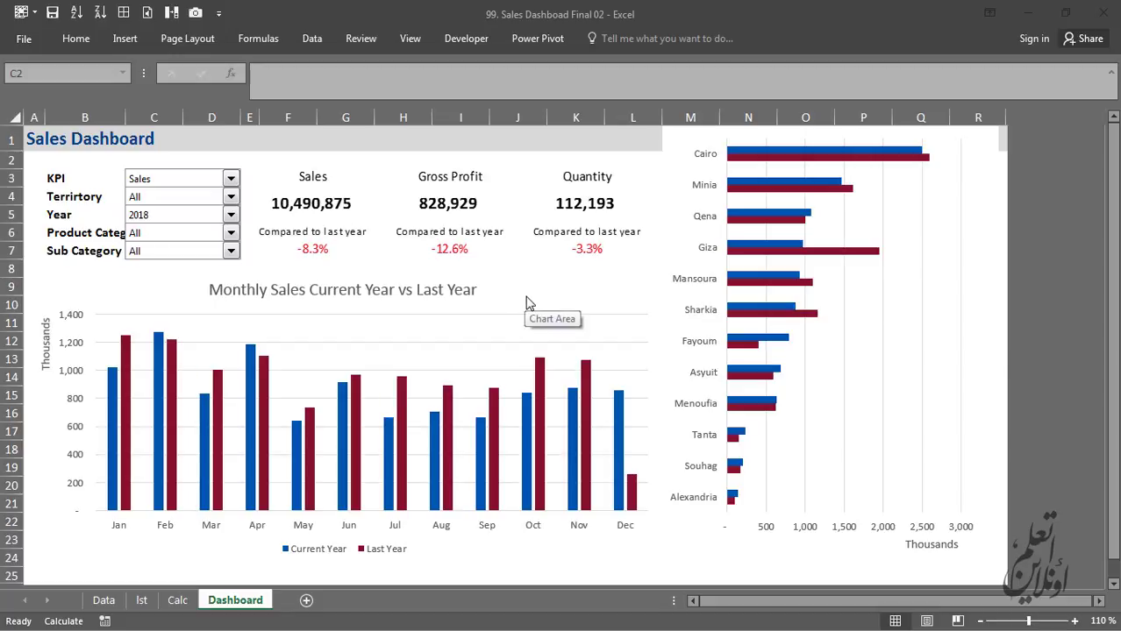
Switch to the '03. Sales Dashboad Development 06 Governorate' workbook's Dashboard sheet.
{"action": "key", "text": "ctrl+Tab"}
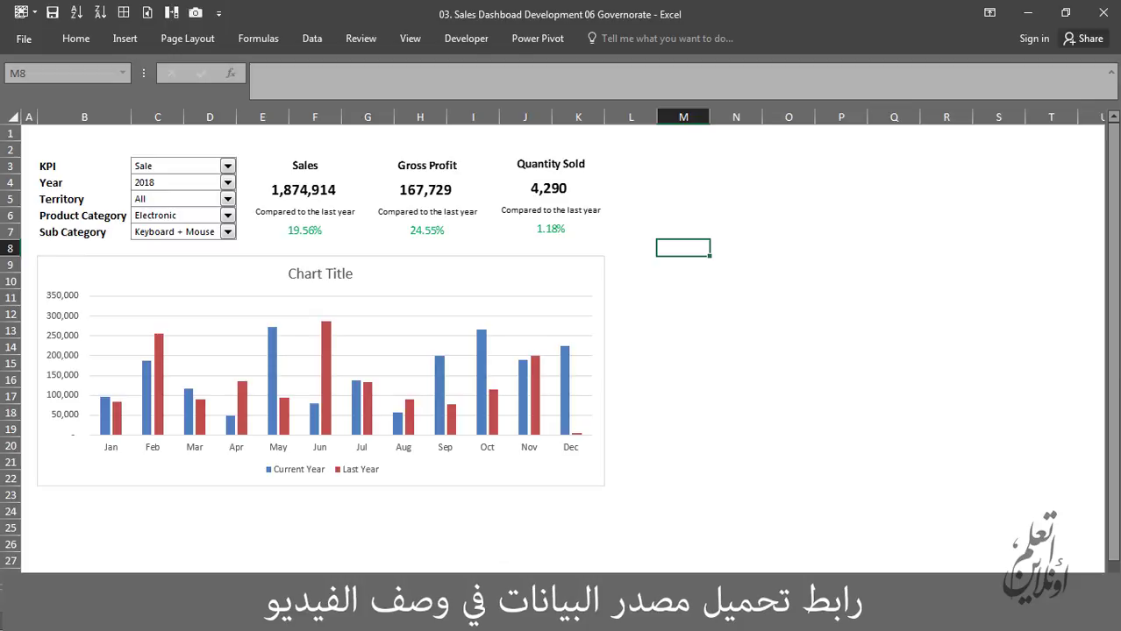
Copy the monthly KPI table C7:K19, without the Total row, to C24 on Calc.
{"action": "key", "text": "ctrl+Page_Up"}
{"action": "left_click_drag", "start_coordinate": [855, 601], "coordinate": [804, 601]}
{"action": "left_click_drag", "start_coordinate": [151, 232], "coordinate": [694, 441]}
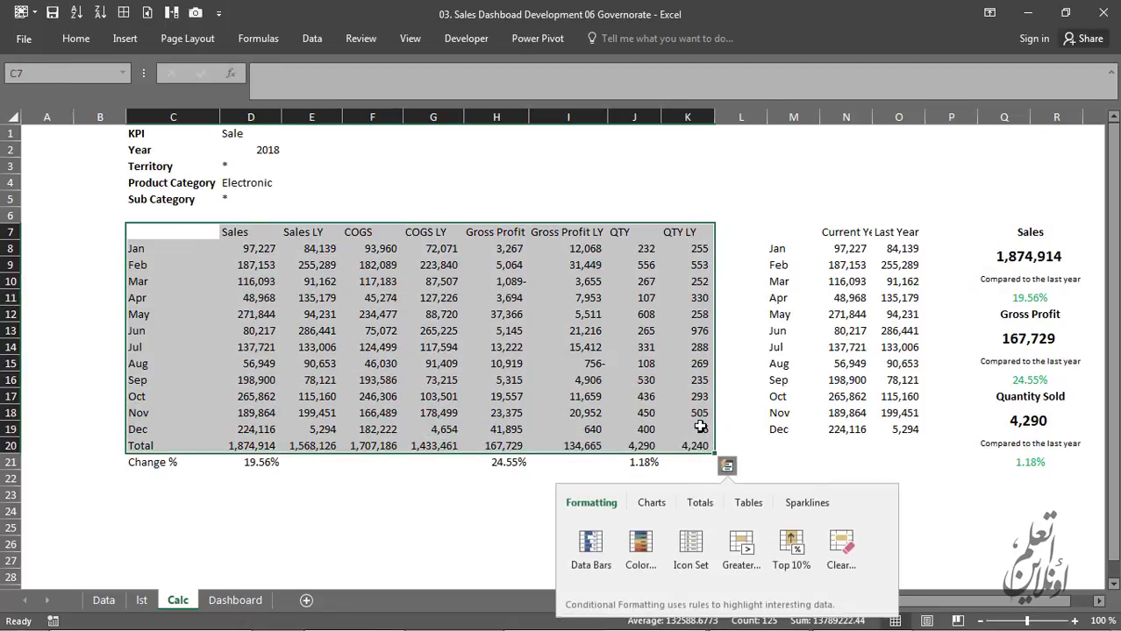
{"action": "left_click", "coordinate": [704, 428], "text": "shift"}
{"action": "key", "text": "ctrl+c"}
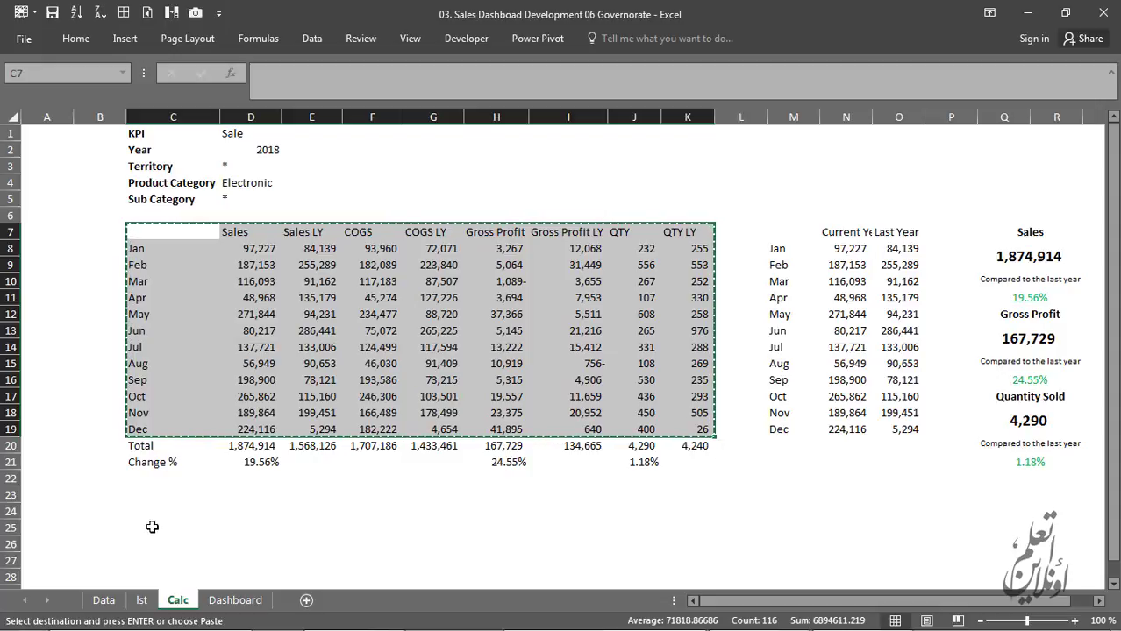
{"action": "left_click", "coordinate": [154, 512]}
{"action": "key", "text": "ctrl+v"}
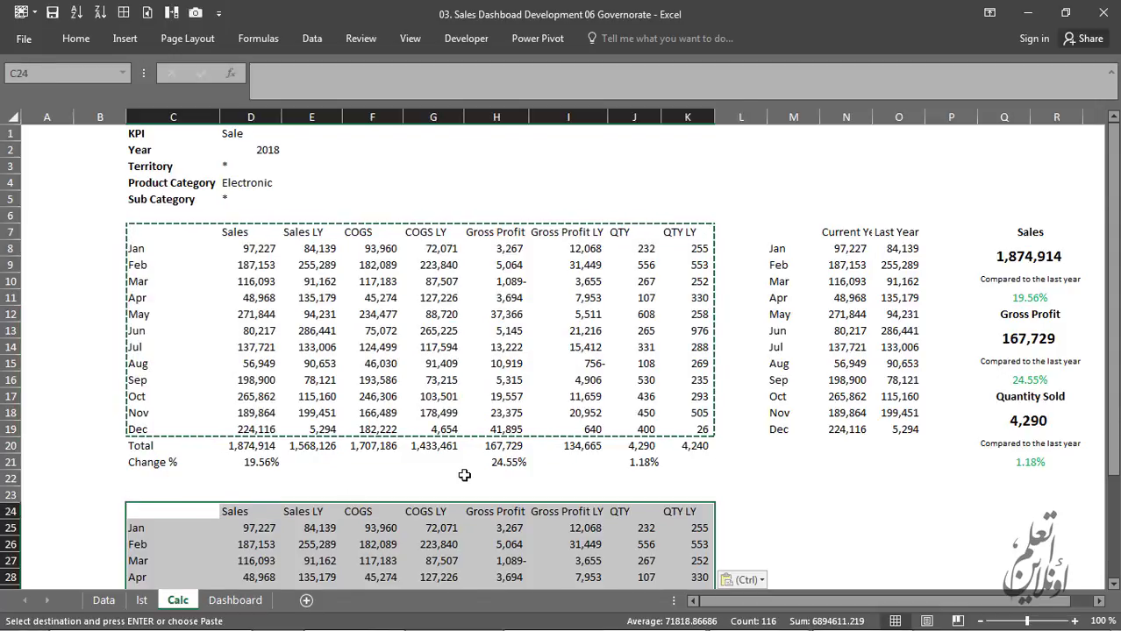
Clear the pasted month labels in C25:C36 of the copied table.
{"action": "scroll", "coordinate": [188, 461], "scroll_direction": "down", "scroll_amount": 2}
{"action": "mouse_move", "coordinate": [149, 430]}
{"action": "left_mouse_down"}
{"action": "mouse_move", "coordinate": [149, 462]}
{"action": "mouse_move", "coordinate": [162, 465]}
{"action": "left_mouse_up"}
{"action": "scroll", "coordinate": [149, 463], "scroll_direction": "down", "scroll_amount": 3}
{"action": "left_click", "coordinate": [162, 453], "text": "shift"}
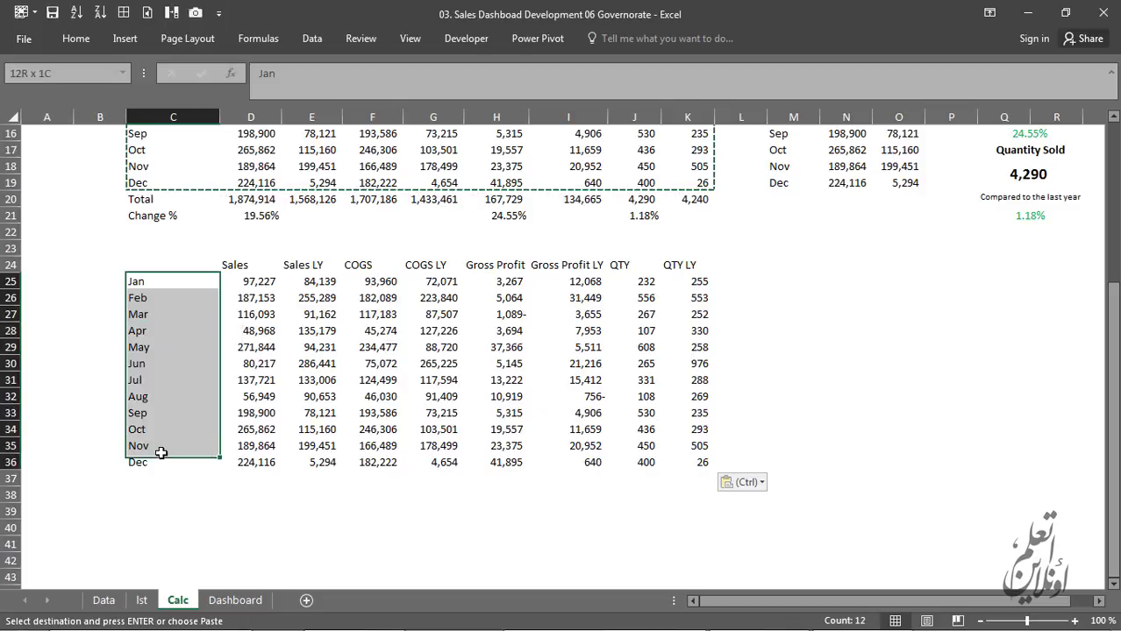
{"action": "key", "text": "Delete"}
{"action": "left_click", "coordinate": [187, 278]}
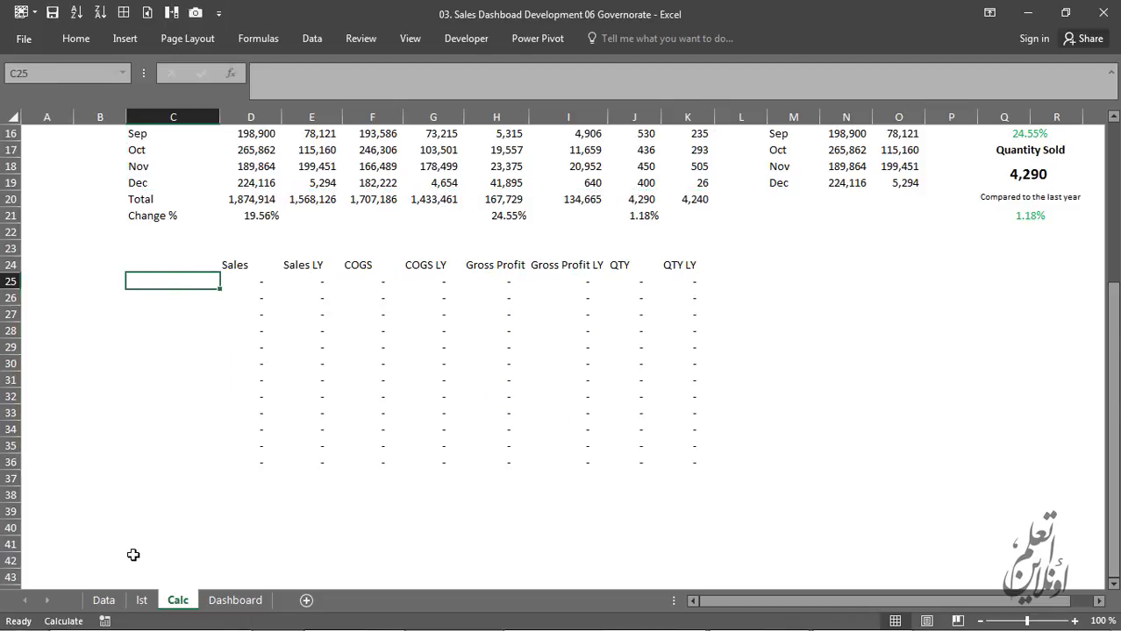
Copy all Governorate values, D2:D883, from the Data sheet.
{"action": "left_click", "coordinate": [105, 601]}
{"action": "left_click", "coordinate": [201, 331]}
{"action": "key", "text": "ctrl+Up"}
{"action": "key", "text": "Down"}
{"action": "key", "text": "ctrl+shift+Down"}
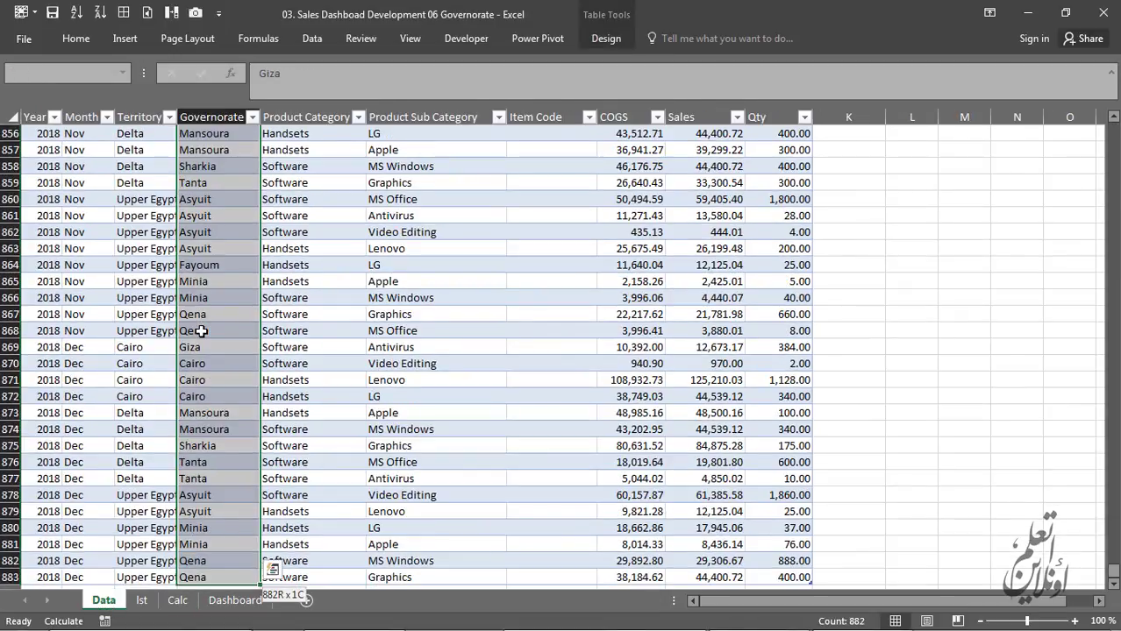
{"action": "key", "text": "ctrl+period"}
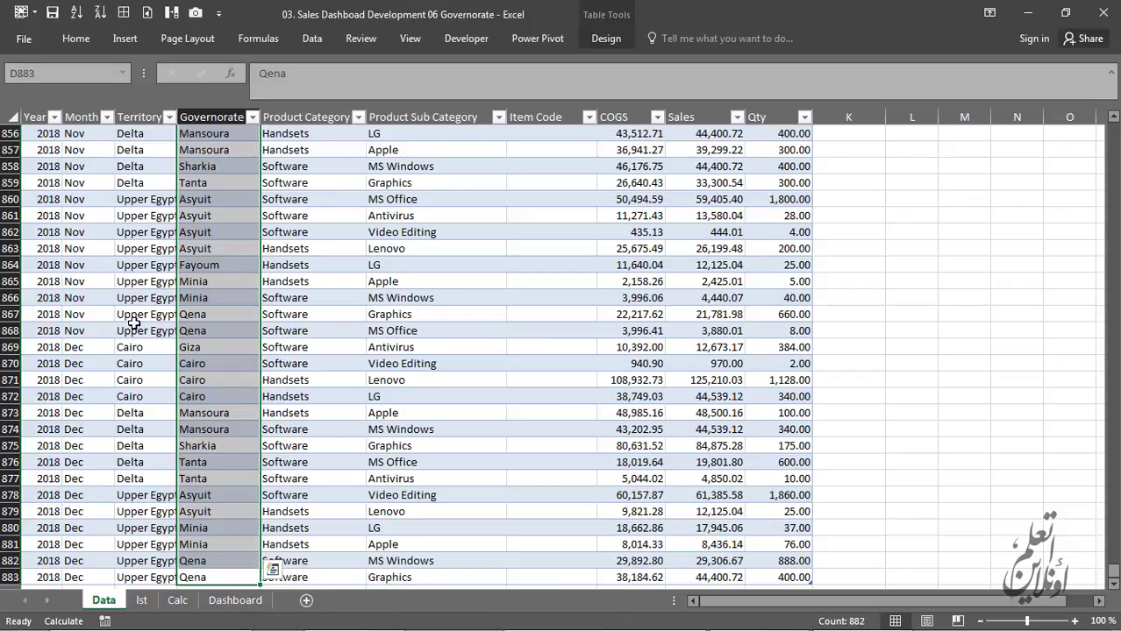
{"action": "key", "text": "ctrl+period"}
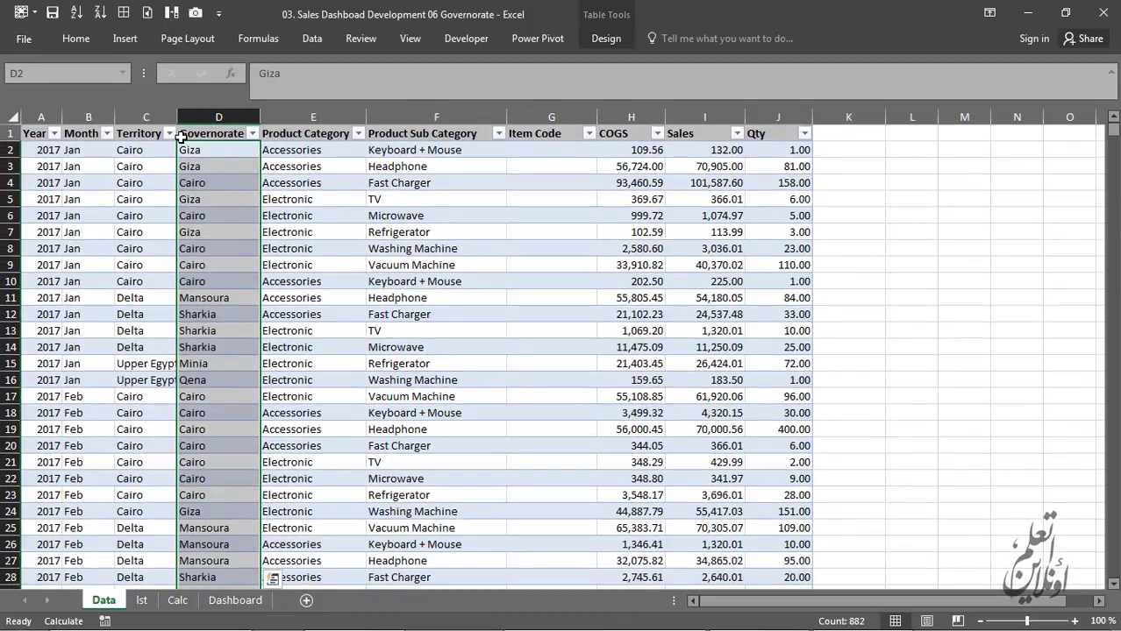
{"action": "key", "text": "ctrl+c"}
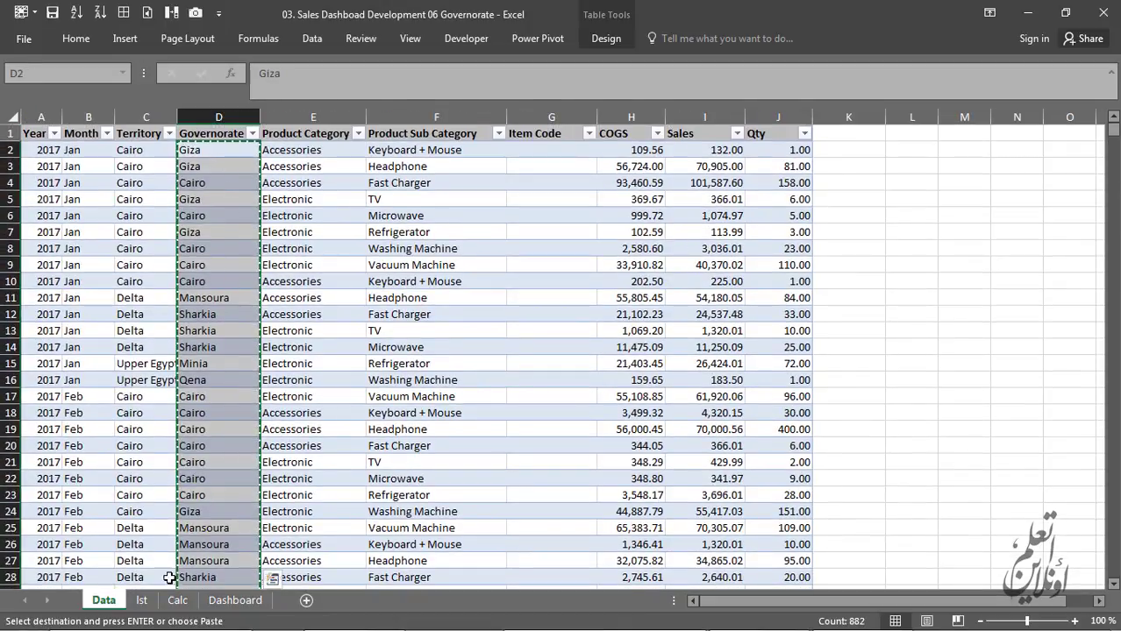
Paste the governorates at Calc!C45 and remove duplicates, leaving 12 unique values.
{"action": "left_click", "coordinate": [177, 600]}
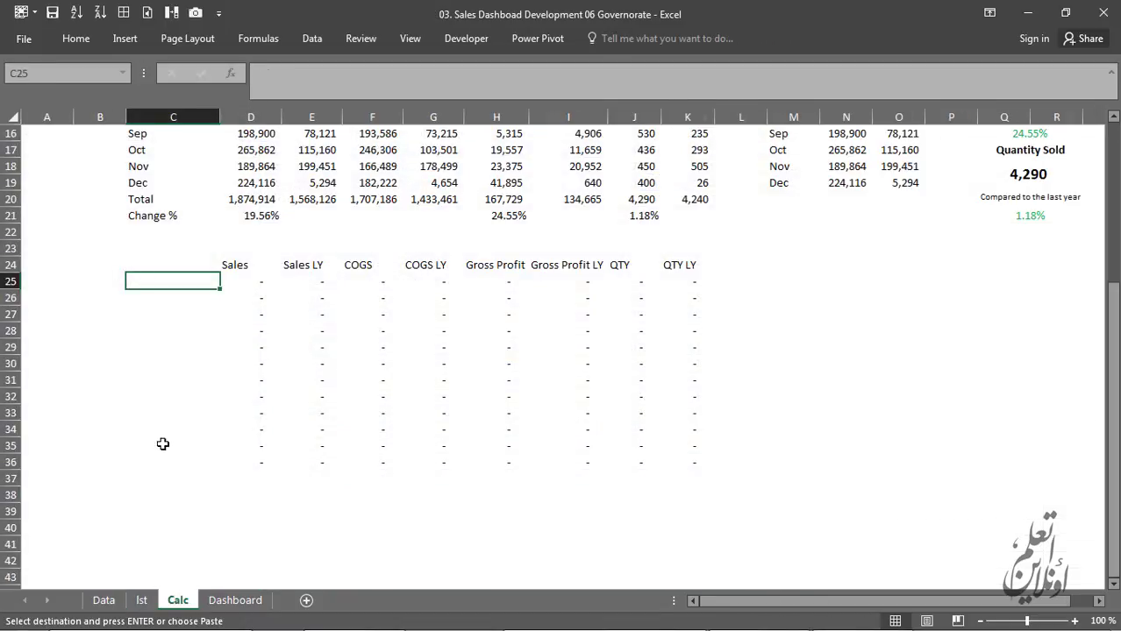
{"action": "scroll", "coordinate": [188, 513], "scroll_direction": "down", "scroll_amount": 2}
{"action": "right_click", "coordinate": [186, 516]}
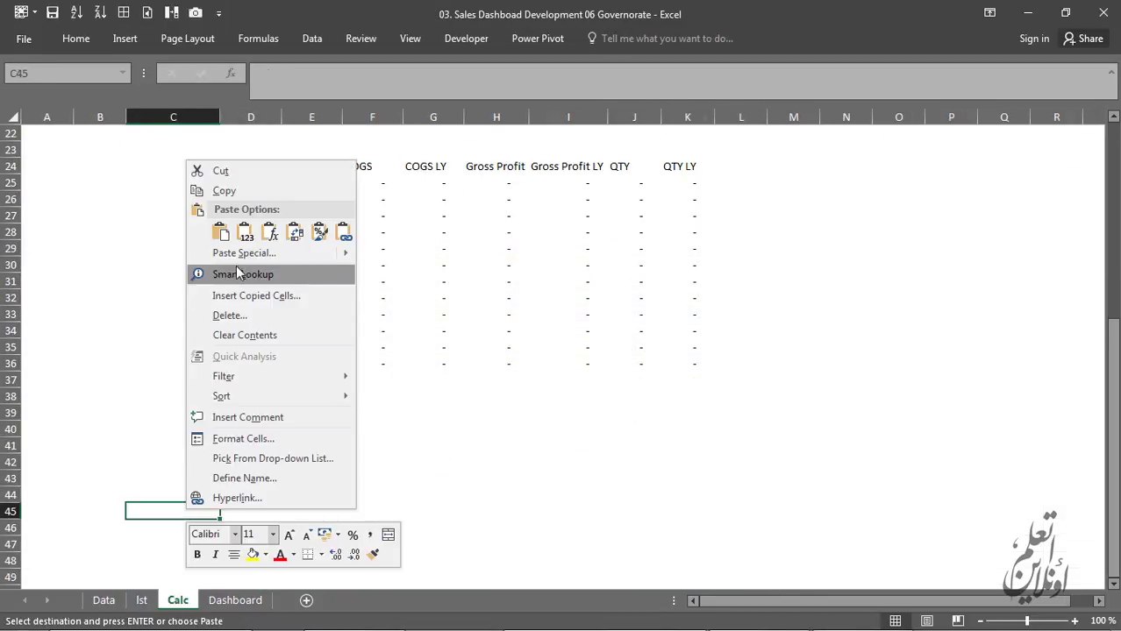
{"action": "left_click", "coordinate": [244, 233]}
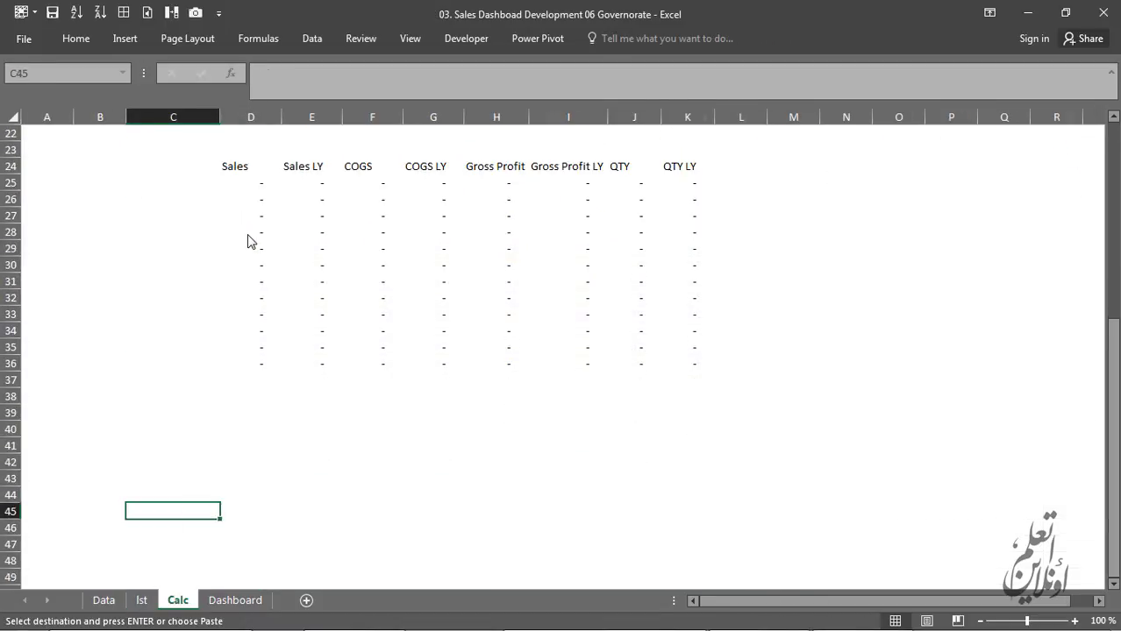
{"action": "left_click", "coordinate": [311, 38]}
{"action": "left_click", "coordinate": [717, 78]}
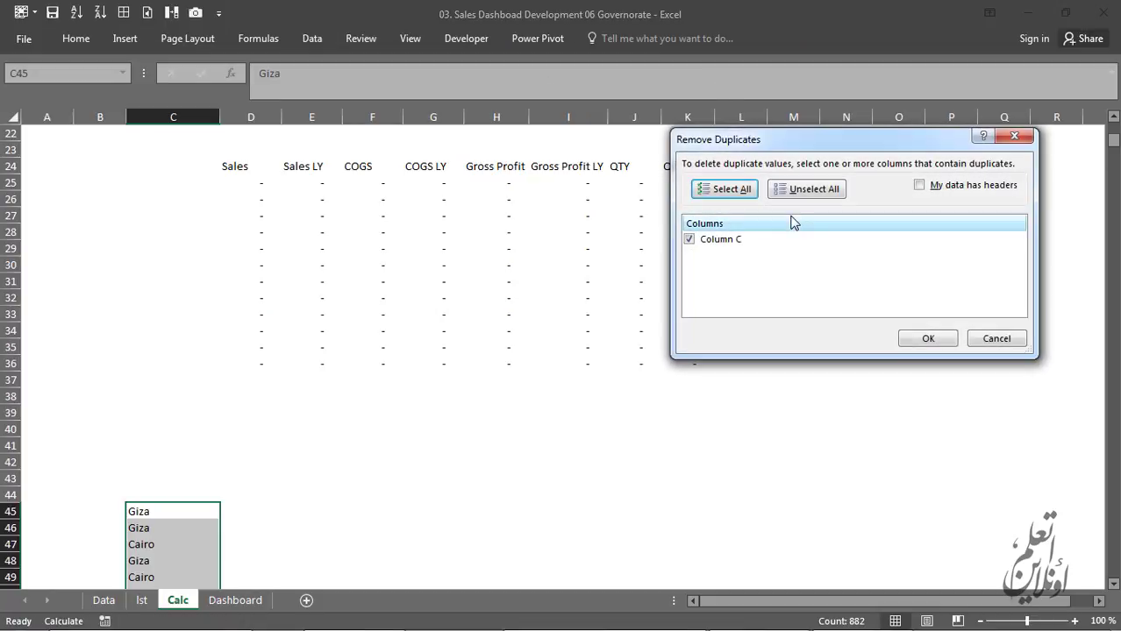
{"action": "left_click", "coordinate": [925, 340]}
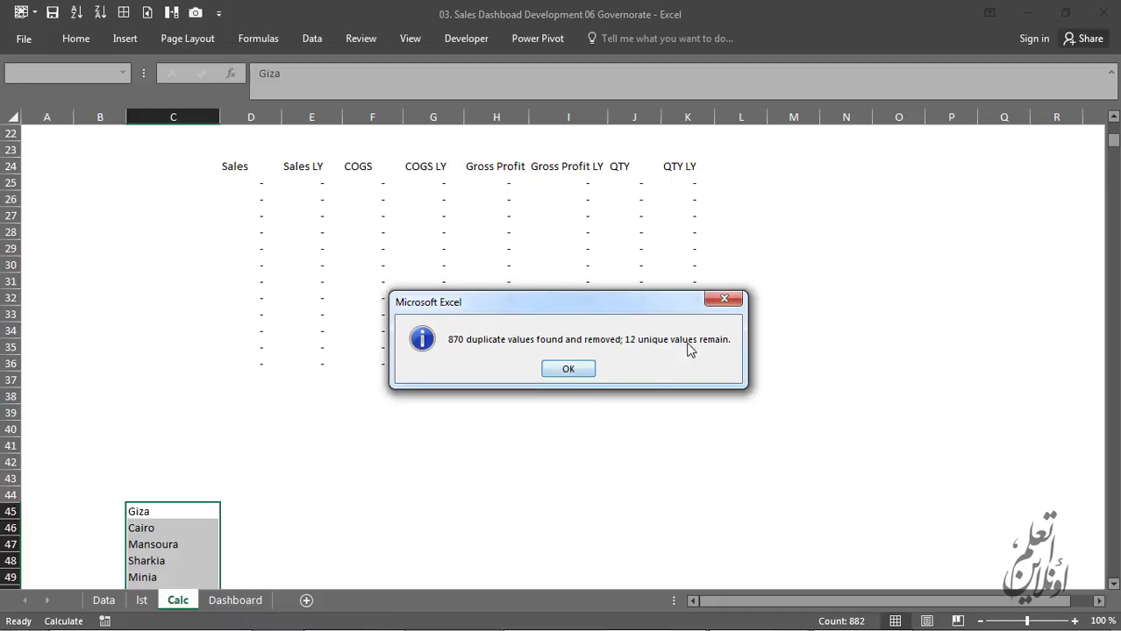
{"action": "left_click", "coordinate": [568, 369]}
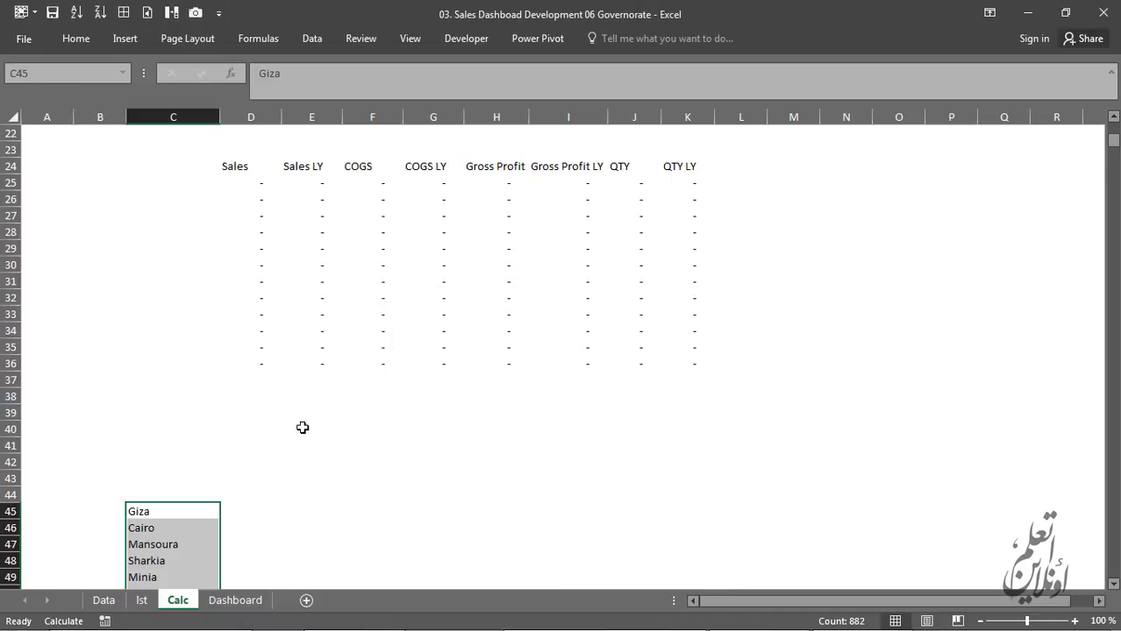
Copy the 12 unique governorates from C45:C56 into C25:C36.
{"action": "left_click", "coordinate": [191, 511]}
{"action": "scroll", "coordinate": [237, 486], "scroll_direction": "down", "scroll_amount": 3}
{"action": "left_click", "coordinate": [171, 543], "text": "shift"}
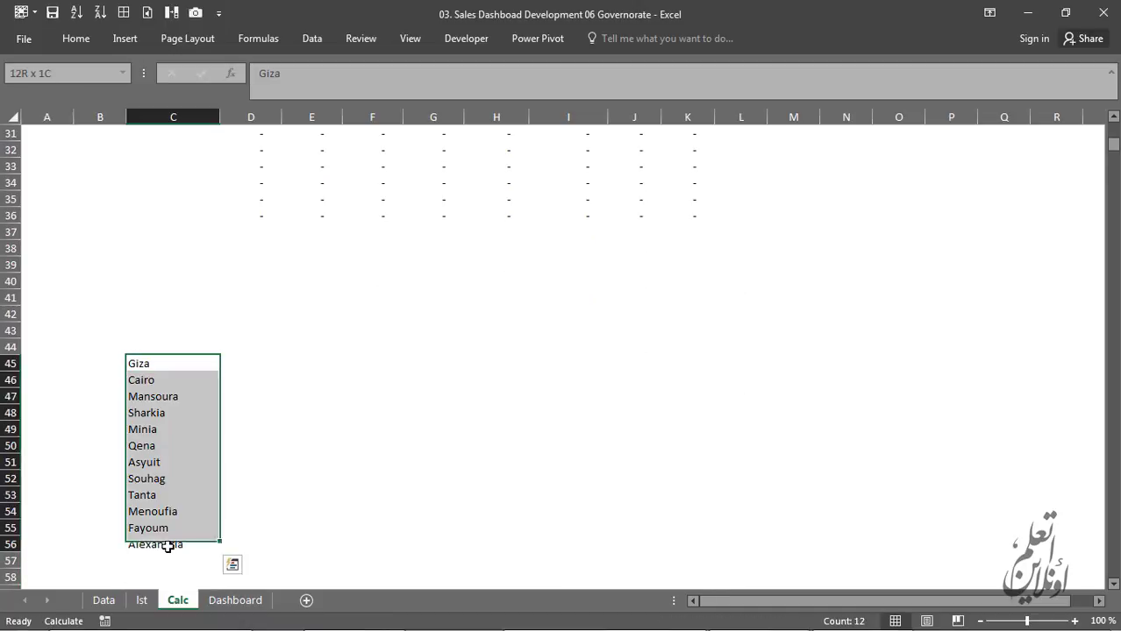
{"action": "key", "text": "ctrl+c"}
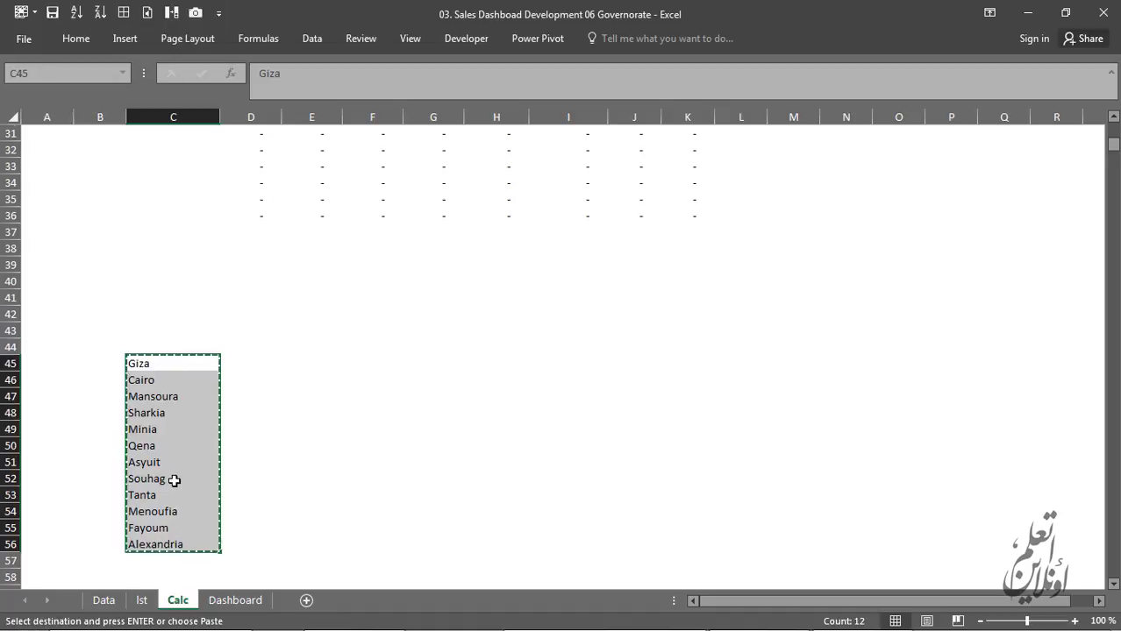
{"action": "scroll", "coordinate": [170, 278], "scroll_direction": "up", "scroll_amount": 4}
{"action": "left_click", "coordinate": [176, 234]}
{"action": "key", "text": "ctrl+v"}
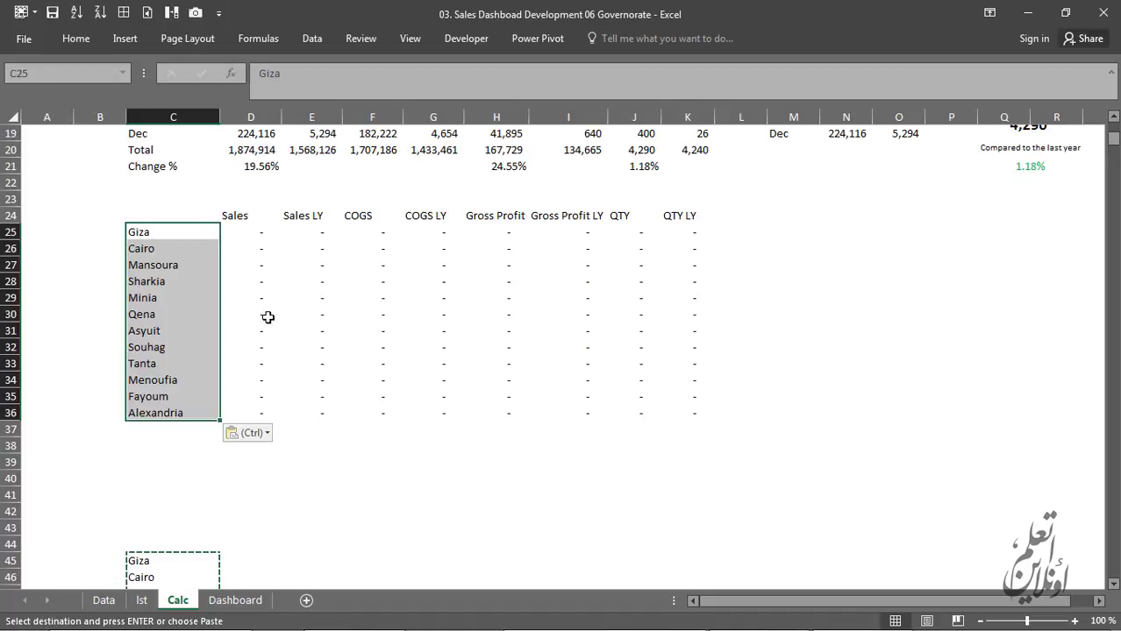
Clear the temporary governorate list starting at C45.
{"action": "scroll", "coordinate": [254, 437], "scroll_direction": "down", "scroll_amount": 3}
{"action": "left_click", "coordinate": [158, 405]}
{"action": "key", "text": "ctrl+shift+Down"}
{"action": "key", "text": "Delete"}
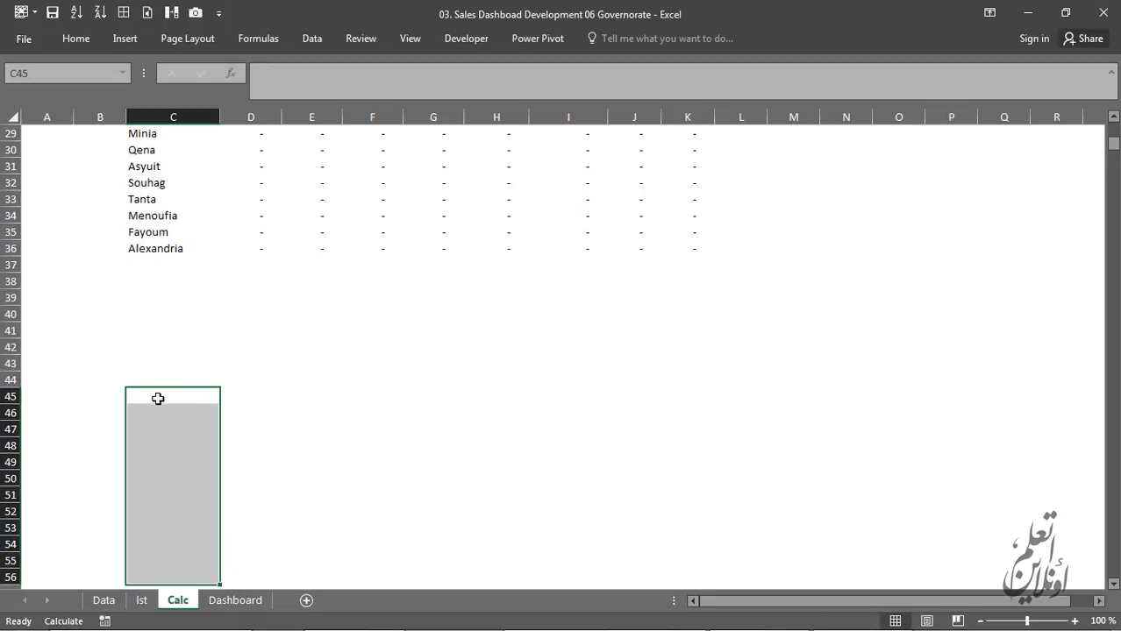
{"action": "scroll", "coordinate": [76, 387], "scroll_direction": "up", "scroll_amount": 3}
{"action": "scroll", "coordinate": [244, 330], "scroll_direction": "up", "scroll_amount": 1}
Change D25's SUMIFS criteria range from tblSales[Month] to tblSales[Governorate].
{"action": "left_click", "coordinate": [255, 262]}
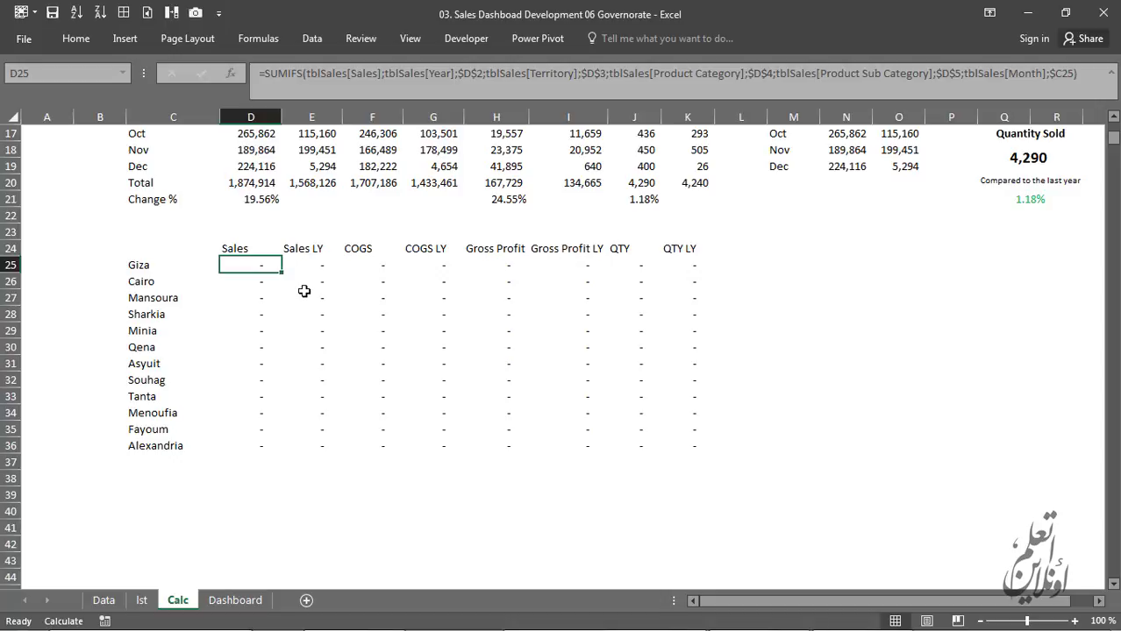
{"action": "key", "text": "F2"}
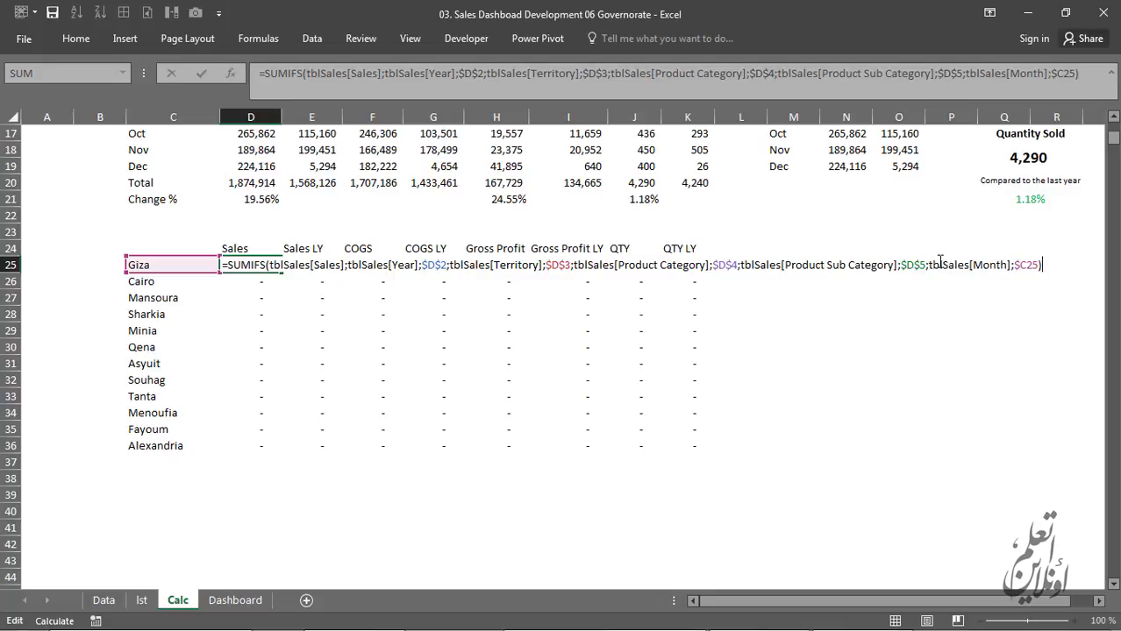
{"action": "key", "text": "ctrl+Return"}
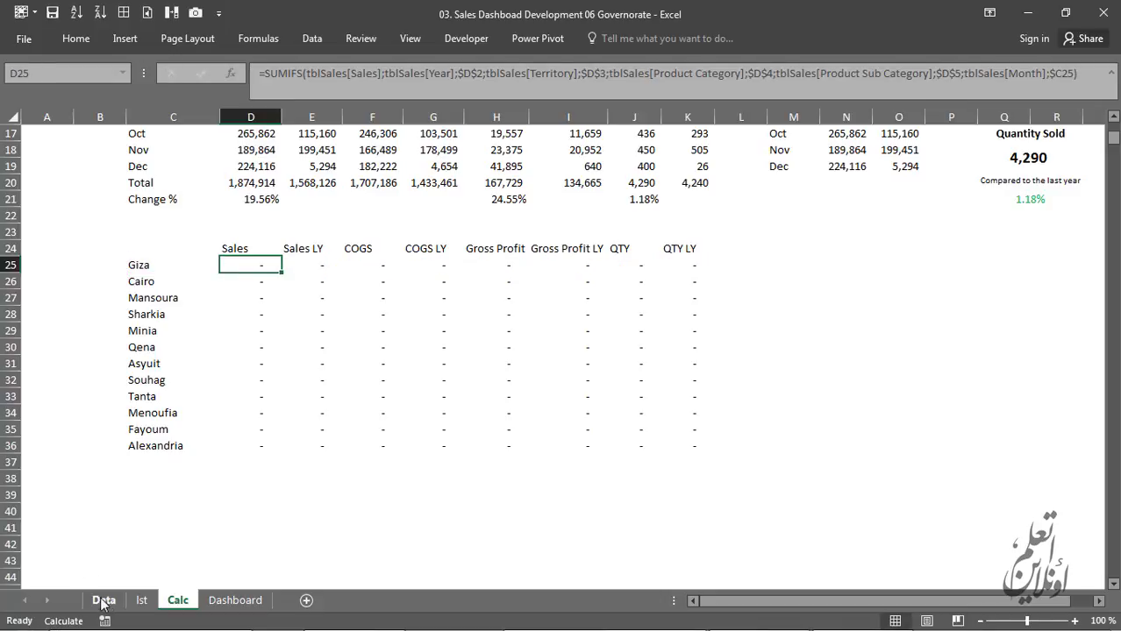
{"action": "left_click", "coordinate": [103, 600]}
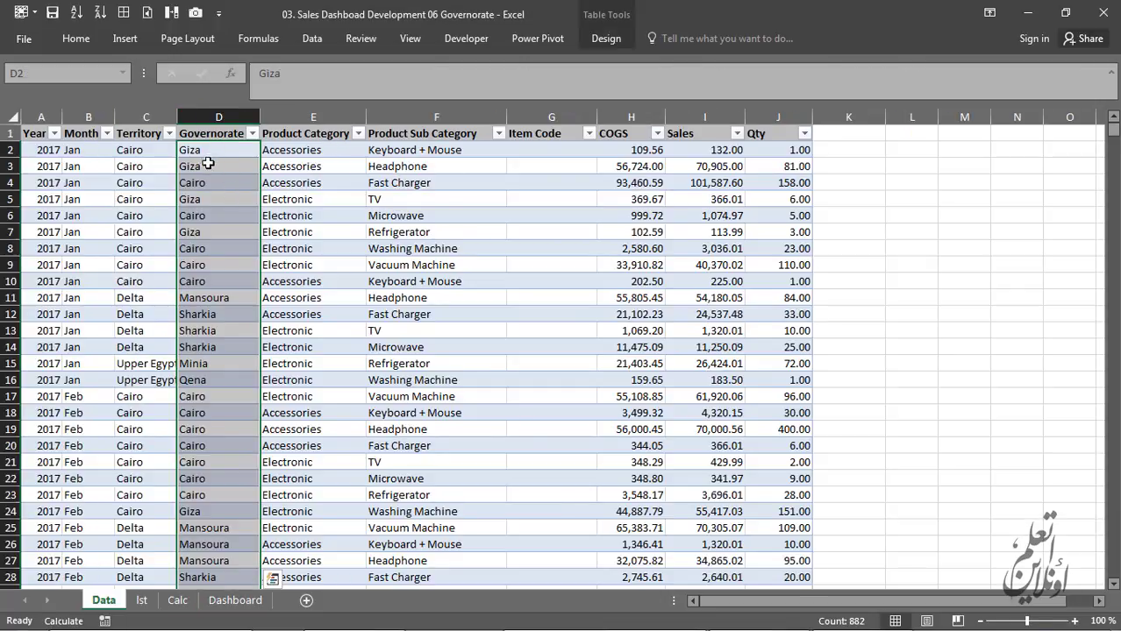
{"action": "left_click", "coordinate": [175, 600]}
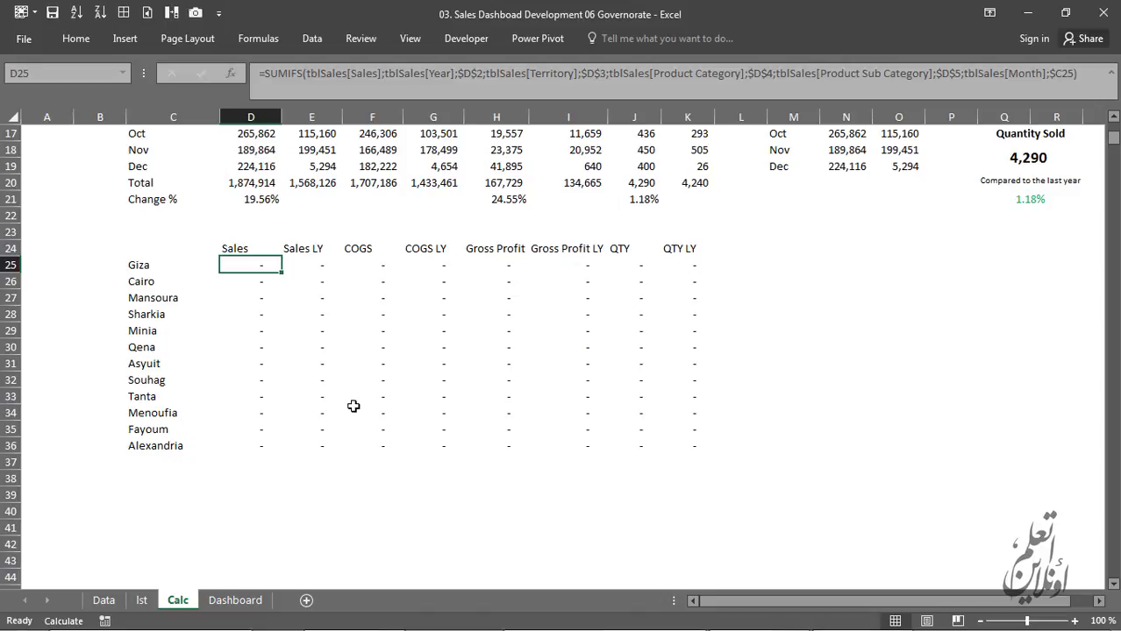
{"action": "key", "text": "F2"}
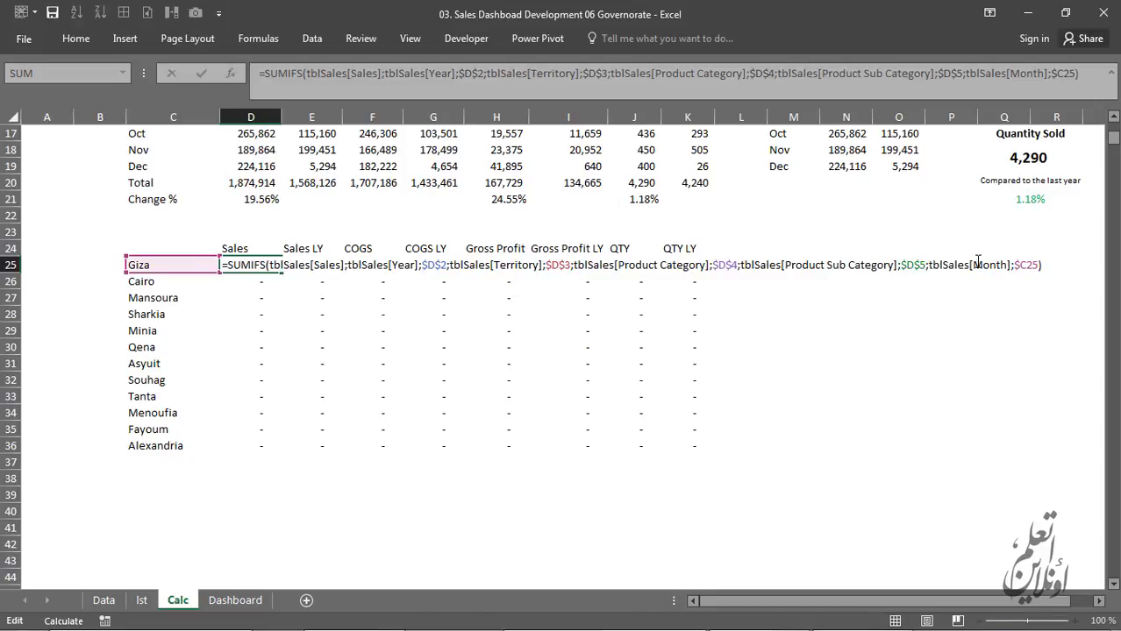
{"action": "left_click", "coordinate": [978, 263]}
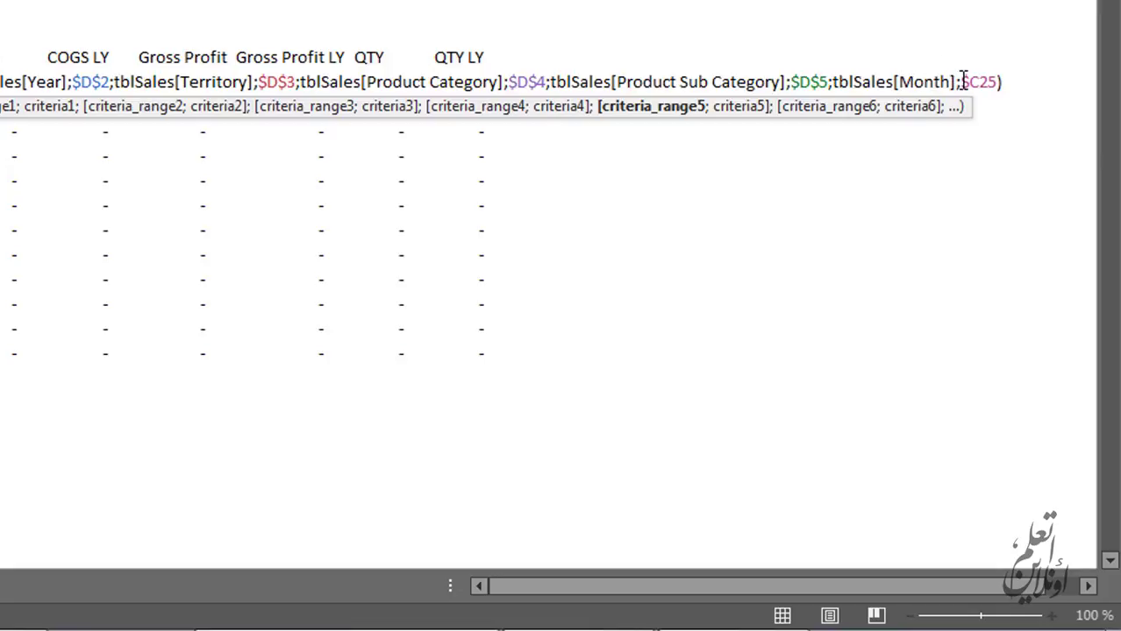
{"action": "type", "text": "go"}
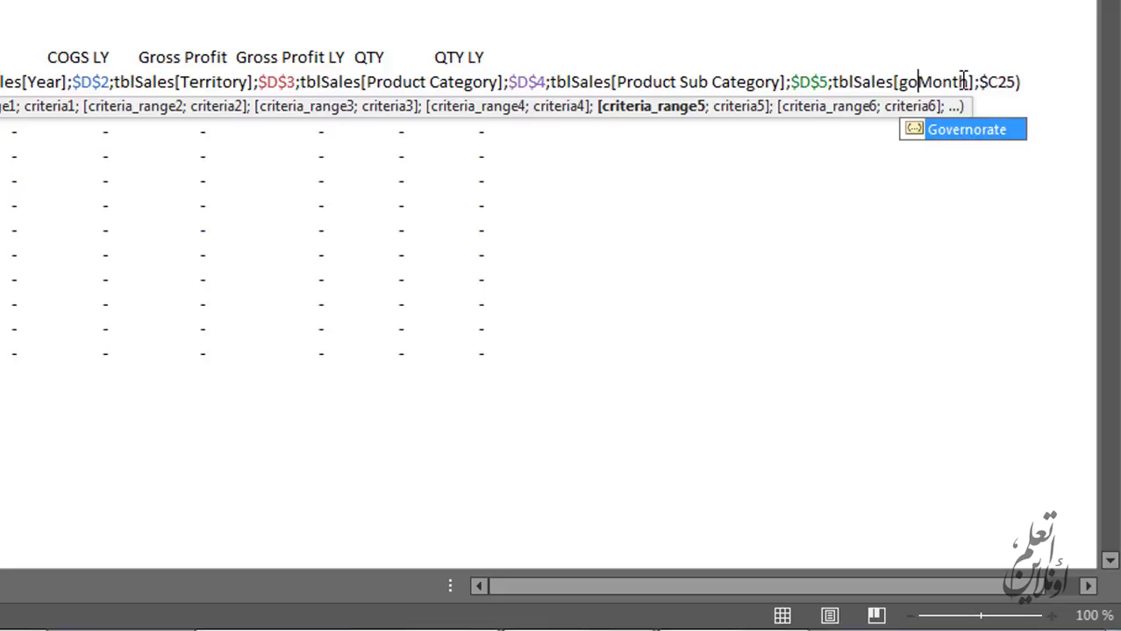
{"action": "key", "text": "BackSpace"}
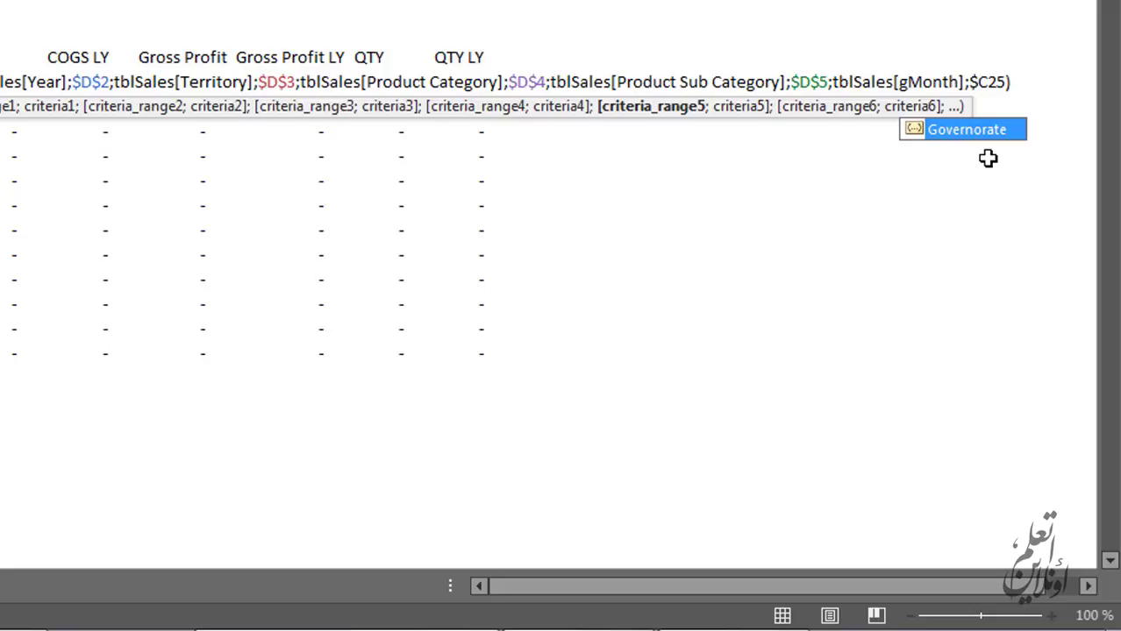
{"action": "key", "text": "Tab"}
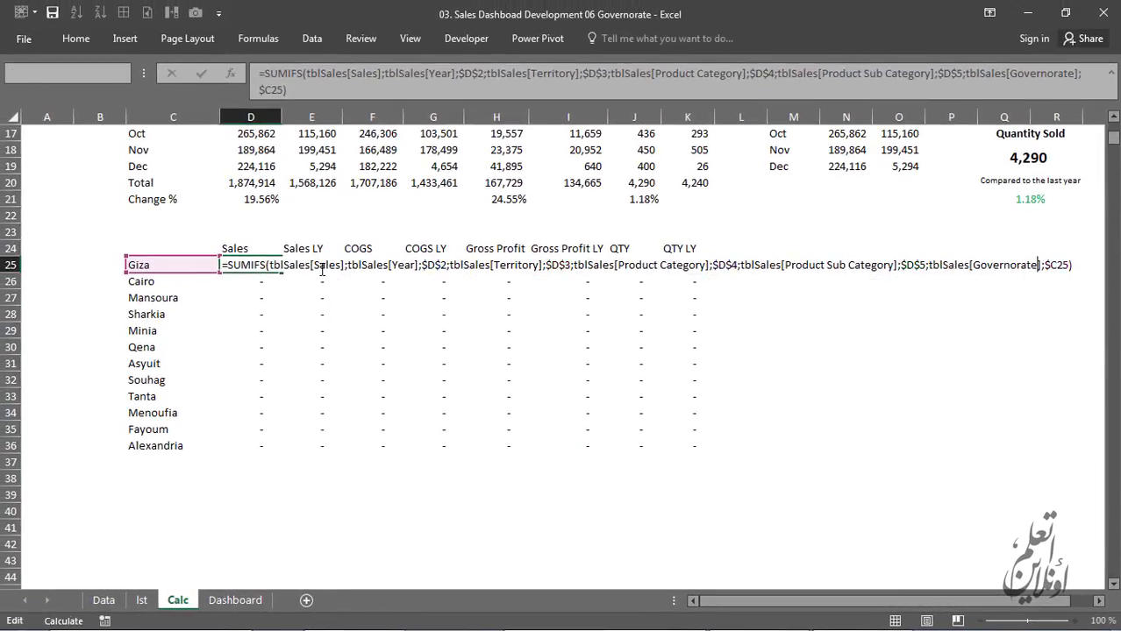
{"action": "key", "text": "Tab"}
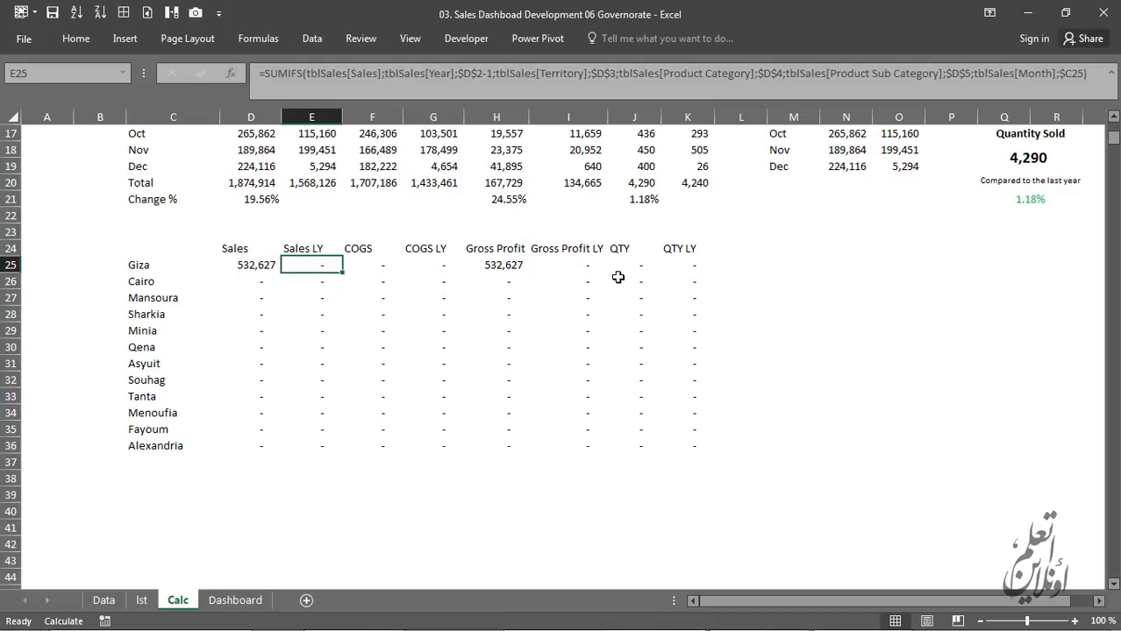
Switch Giza's Sales LY formula in E25 from tblSales[Month] to tblSales[Governorate].
{"action": "key", "text": "F2"}
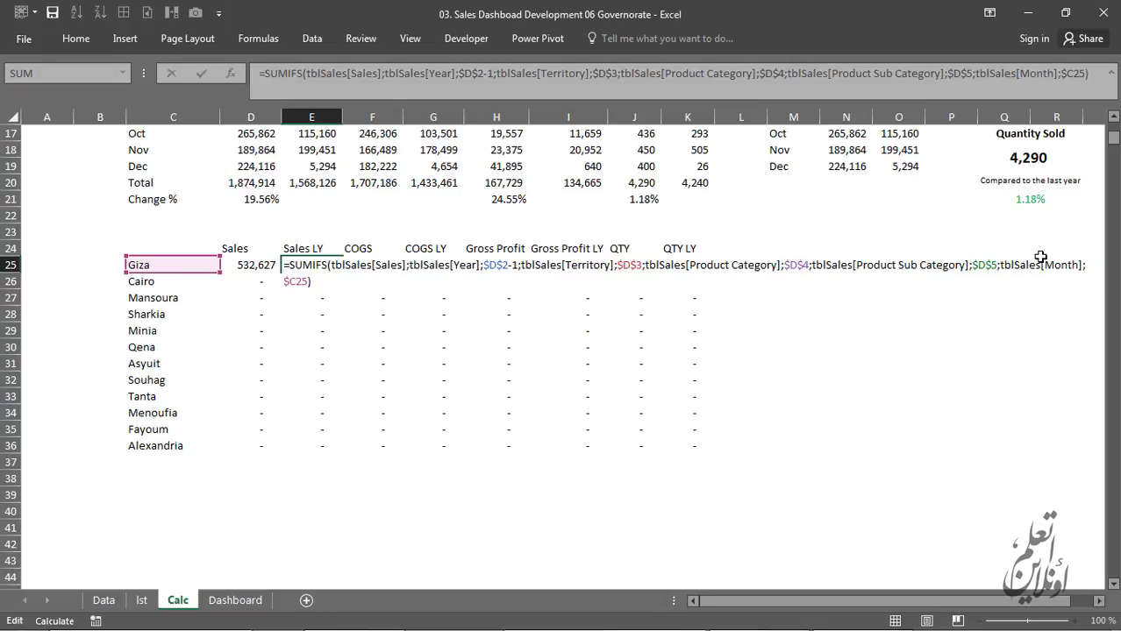
{"action": "left_click", "coordinate": [1045, 265]}
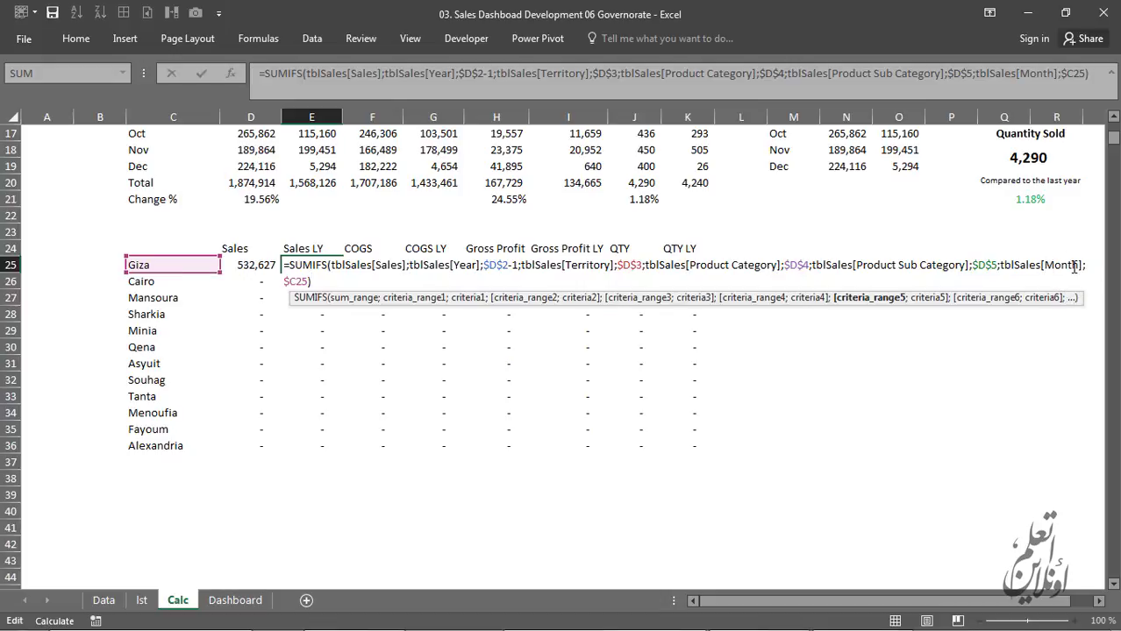
{"action": "double_click", "coordinate": [1073, 265]}
{"action": "type", "text": "Gov"}
{"action": "key", "text": "Tab"}
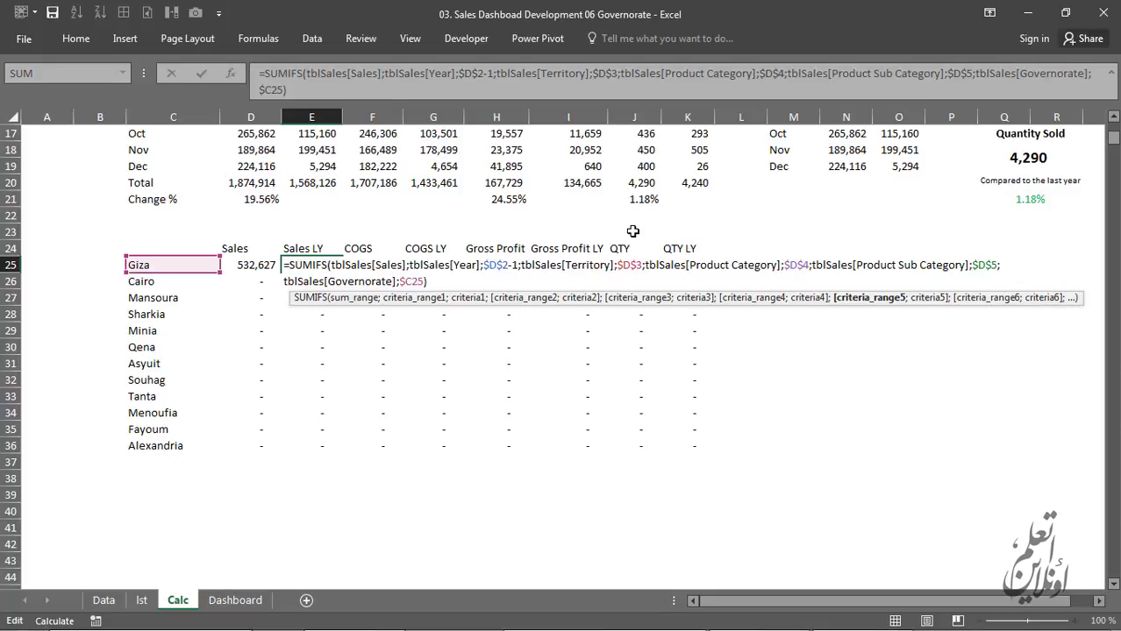
{"action": "key", "text": "ctrl+Return"}
Replace Month with Governorate in Giza's COGS and COGS LY formulas.
{"action": "key", "text": "Right"}
{"action": "key", "text": "F2"}
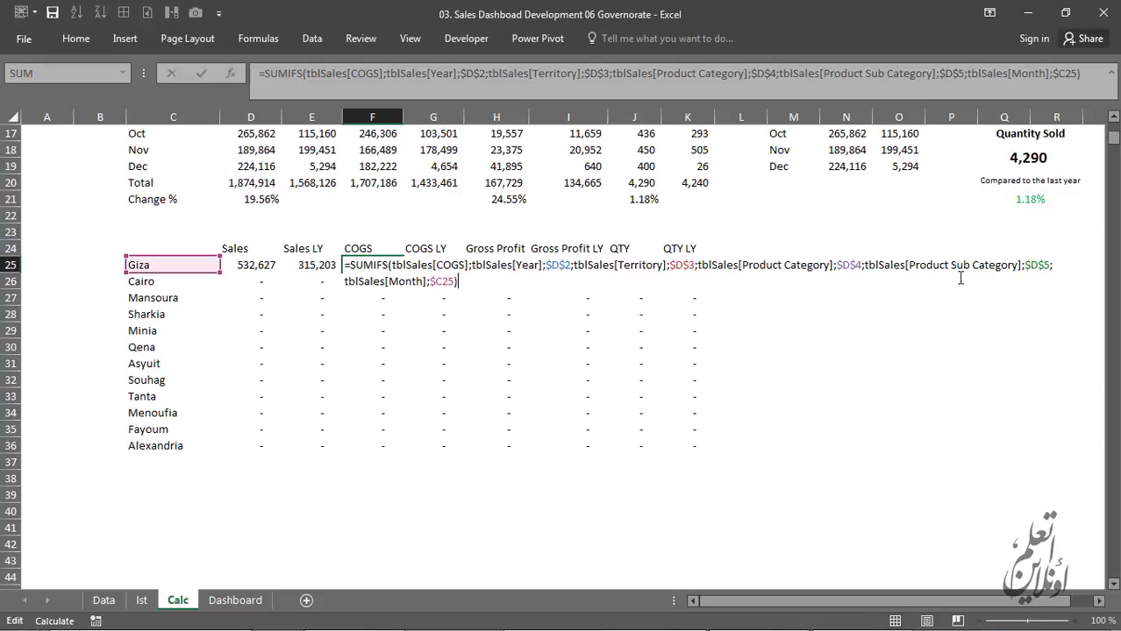
{"action": "double_click", "coordinate": [390, 281]}
{"action": "type", "text": "Governorate"}
{"action": "key", "text": "Tab"}
{"action": "key", "text": "F2"}
{"action": "left_click", "coordinate": [478, 280]}
{"action": "type", "text": "Governorate"}
{"action": "key", "text": "Tab"}
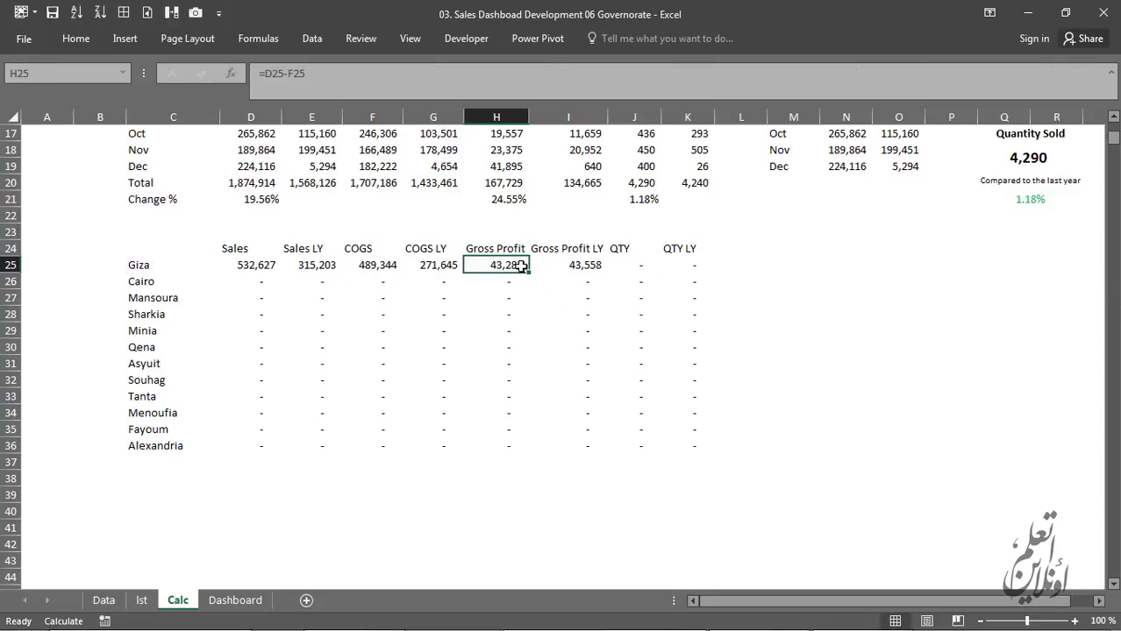
Leave Gross Profit unchanged and switch the QTY and QTY LY formulas to Governorate.
{"action": "key", "text": "F2"}
{"action": "key", "text": "Tab"}
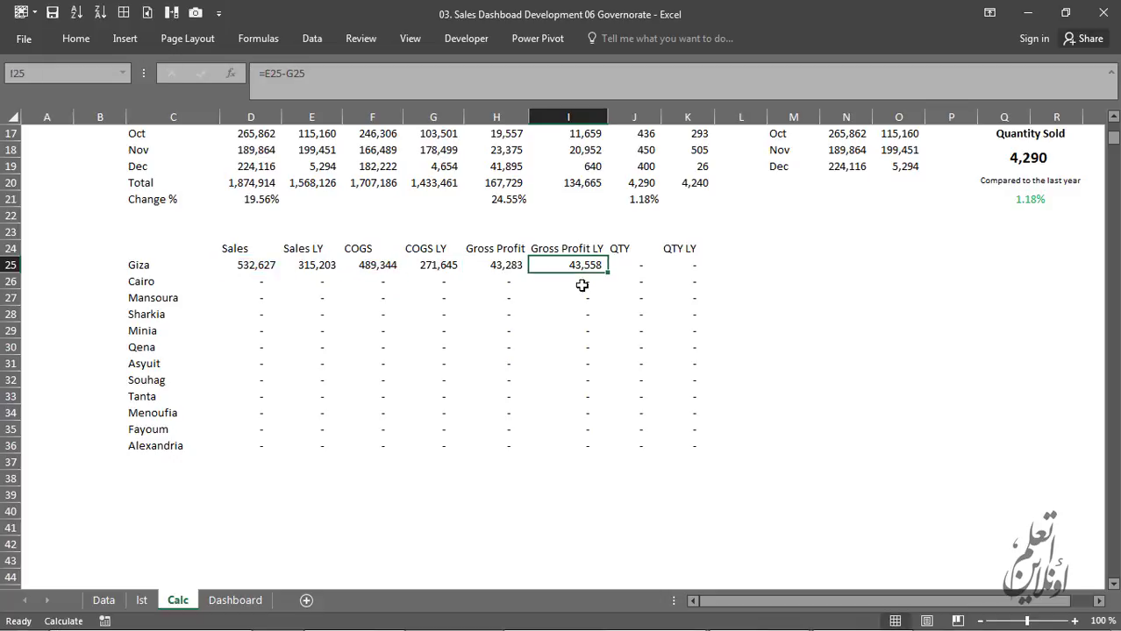
{"action": "key", "text": "Tab"}
{"action": "key", "text": "F2"}
{"action": "left_click", "coordinate": [873, 281]}
{"action": "type", "text": "g"}
{"action": "key", "text": "Tab"}
{"action": "key", "text": "Tab"}
{"action": "key", "text": "F2"}
{"action": "left_click", "coordinate": [978, 280]}
{"action": "type", "text": "g"}
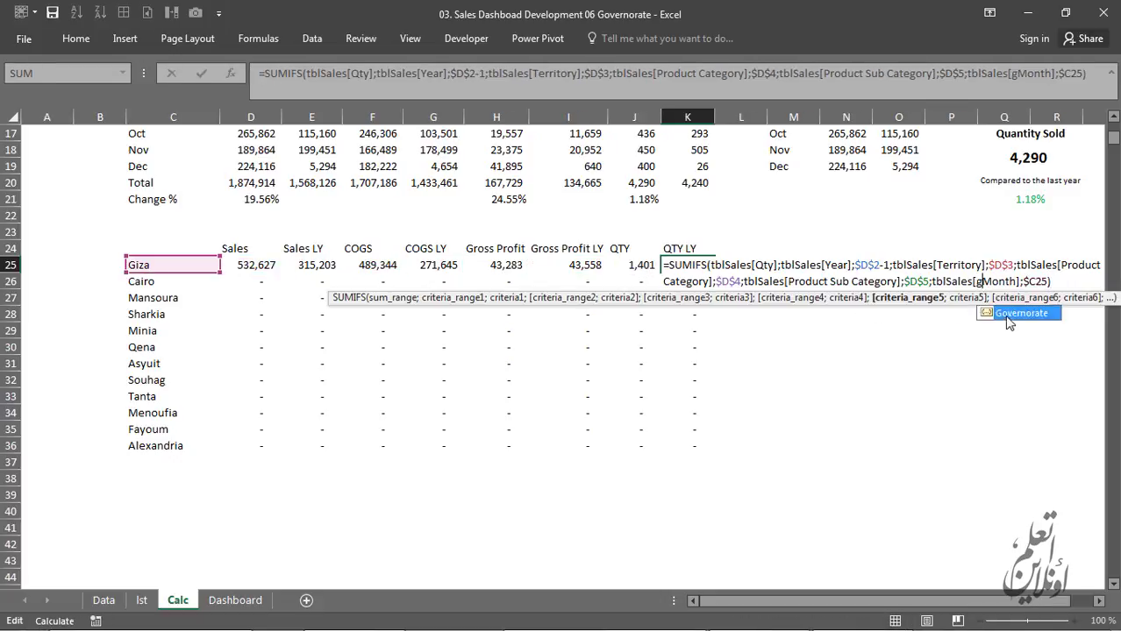
{"action": "key", "text": "Tab"}
{"action": "key", "text": "Tab"}
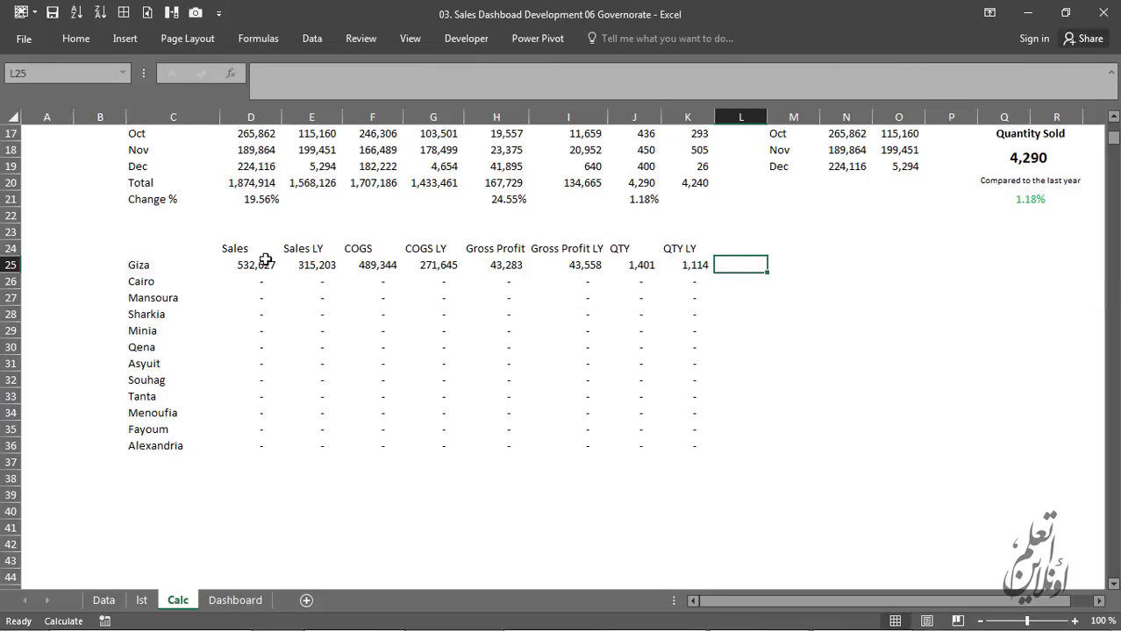
Fill Giza's D25:K25 formulas down through row 54 for all governorates.
{"action": "left_click_drag", "start_coordinate": [265, 261], "coordinate": [712, 272]}
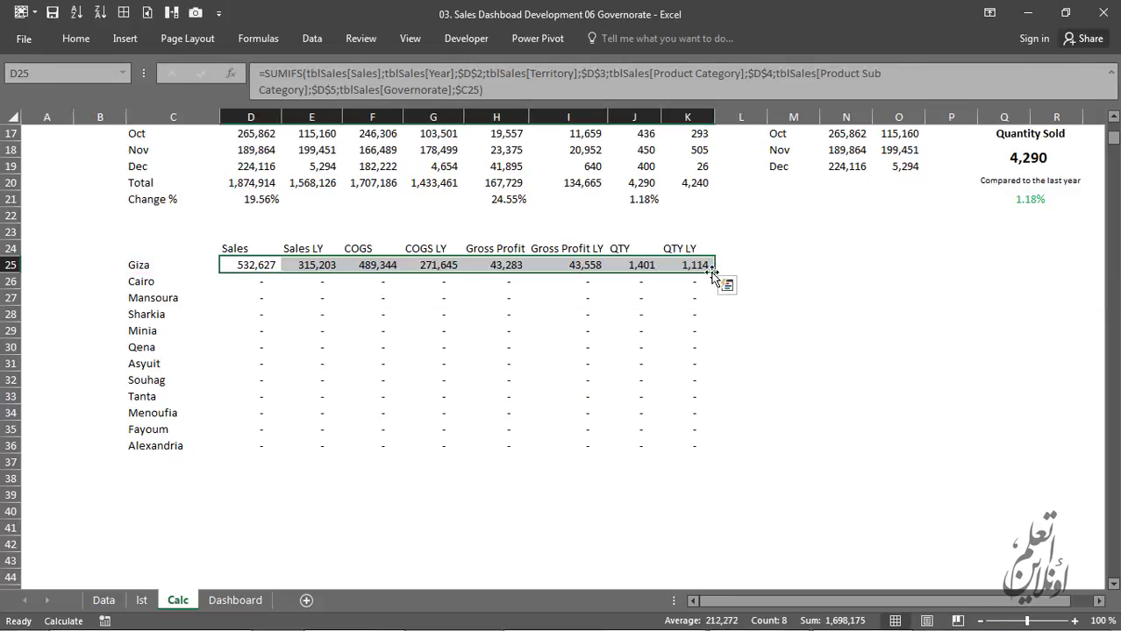
{"action": "double_click", "coordinate": [712, 273]}
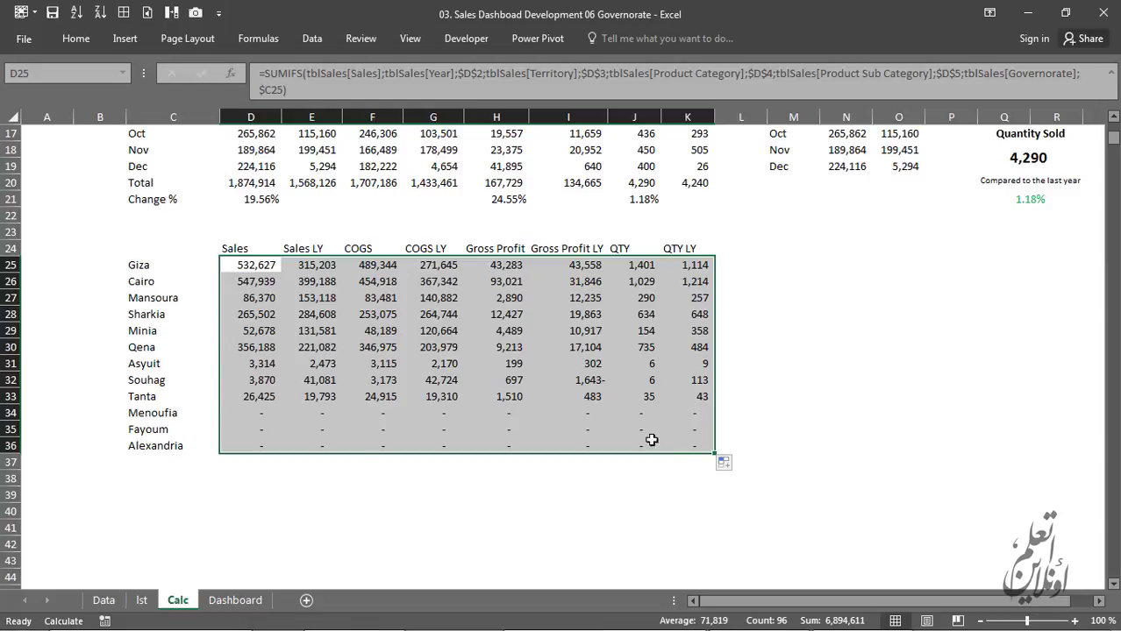
{"action": "left_click_drag", "start_coordinate": [714, 454], "coordinate": [695, 170]}
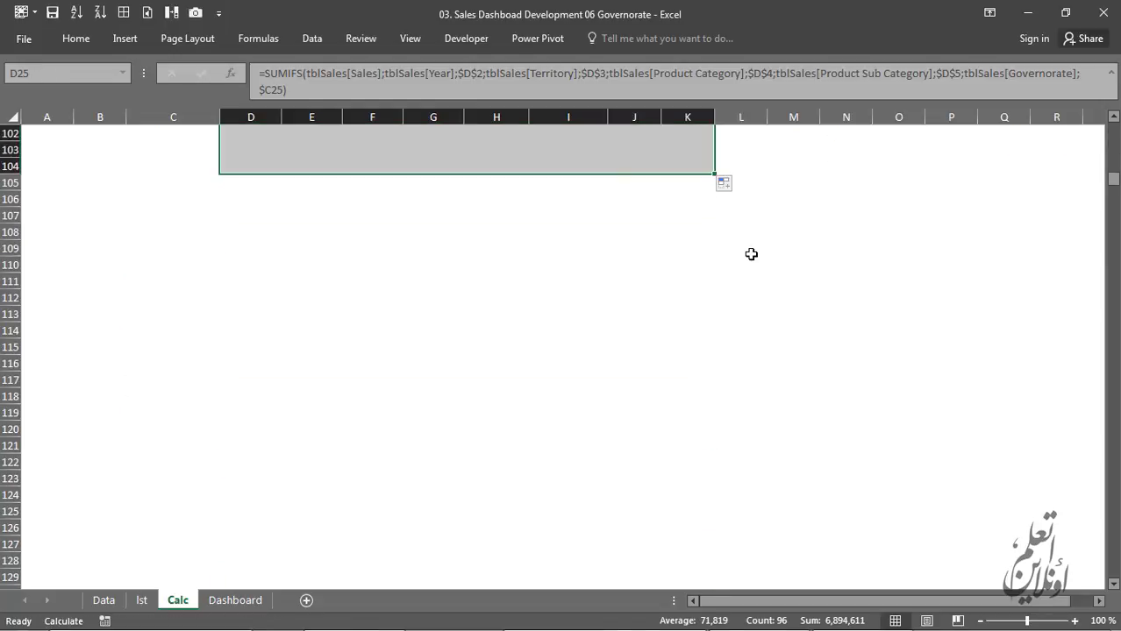
{"action": "scroll", "coordinate": [744, 274], "scroll_direction": "up", "scroll_amount": 4}
{"action": "scroll", "coordinate": [745, 274], "scroll_direction": "up", "scroll_amount": 1}
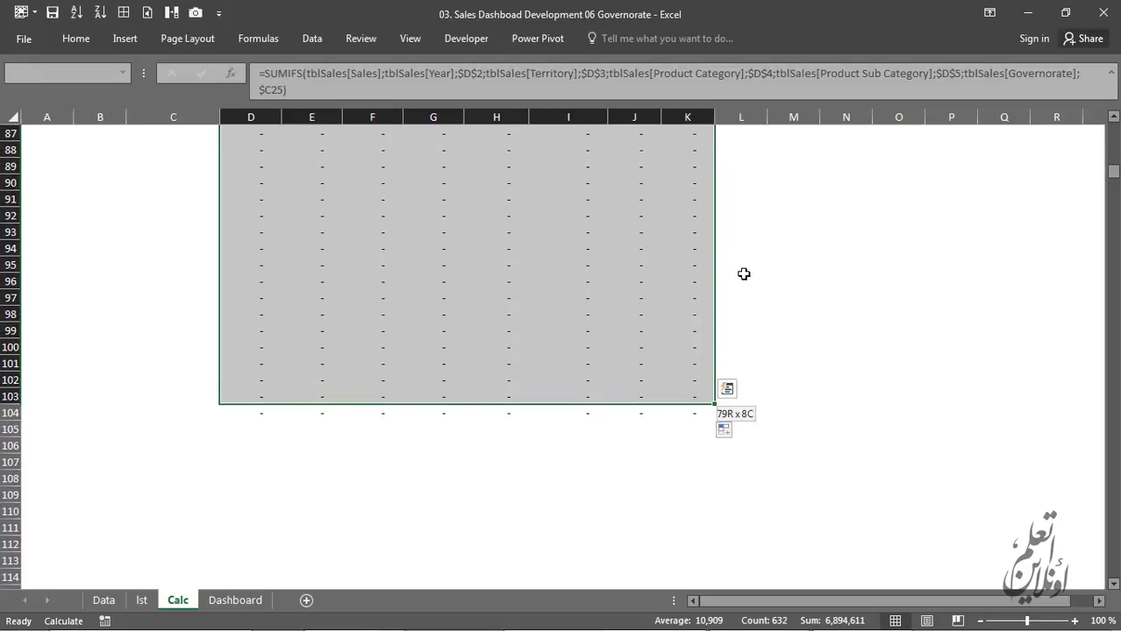
{"action": "left_click_drag", "start_coordinate": [714, 421], "coordinate": [699, 439]}
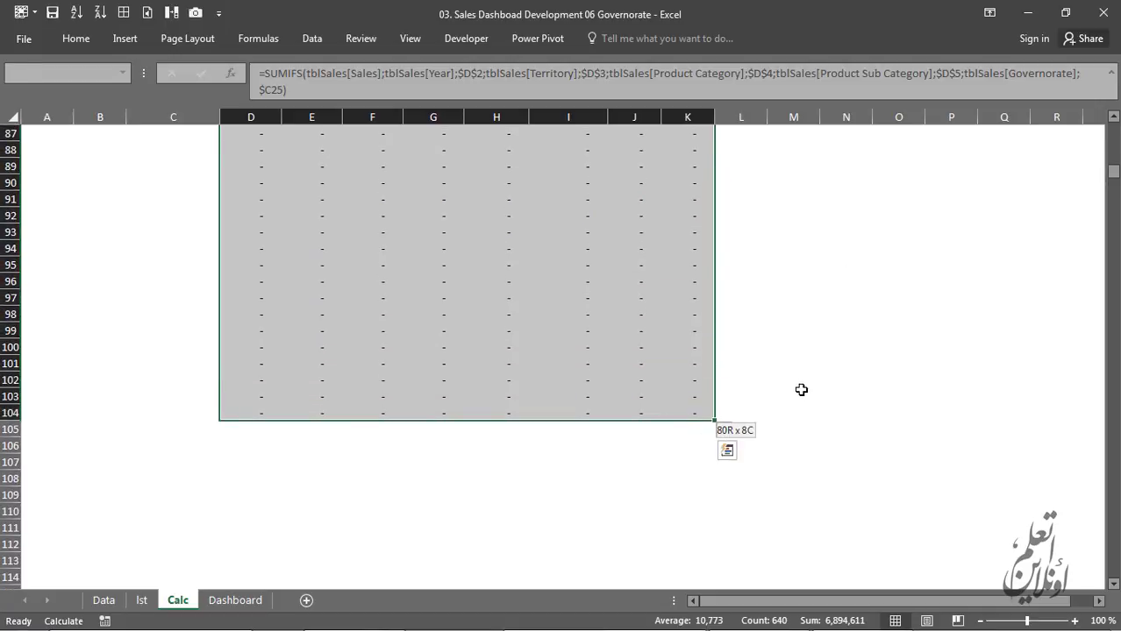
{"action": "scroll", "coordinate": [800, 389], "scroll_direction": "up", "scroll_amount": 10}
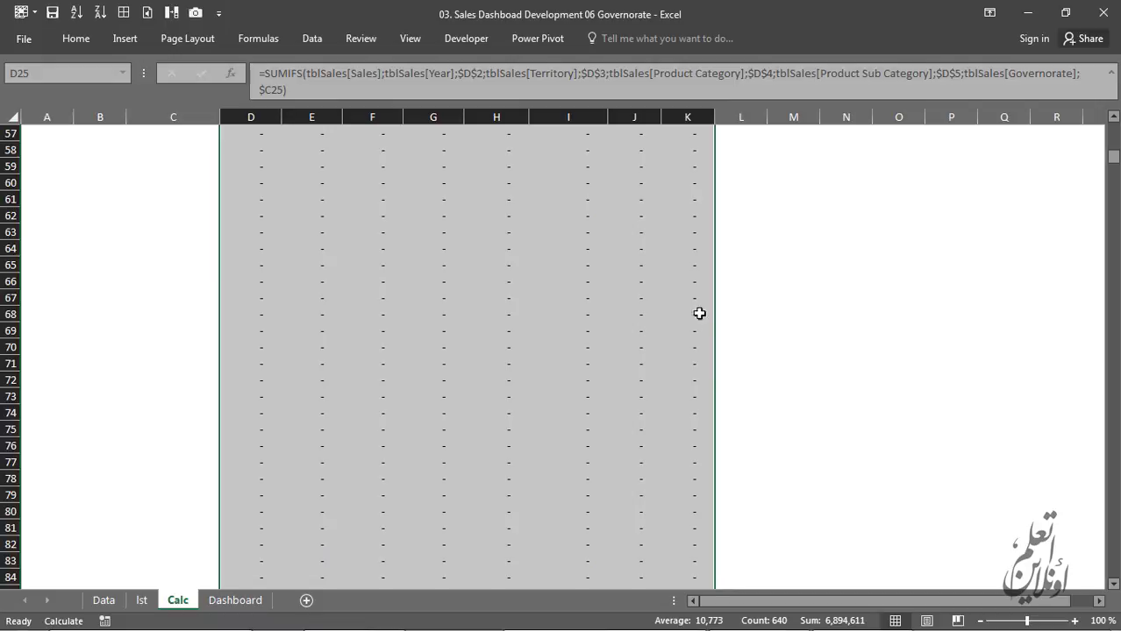
{"action": "left_click_drag", "start_coordinate": [699, 313], "coordinate": [705, 285]}
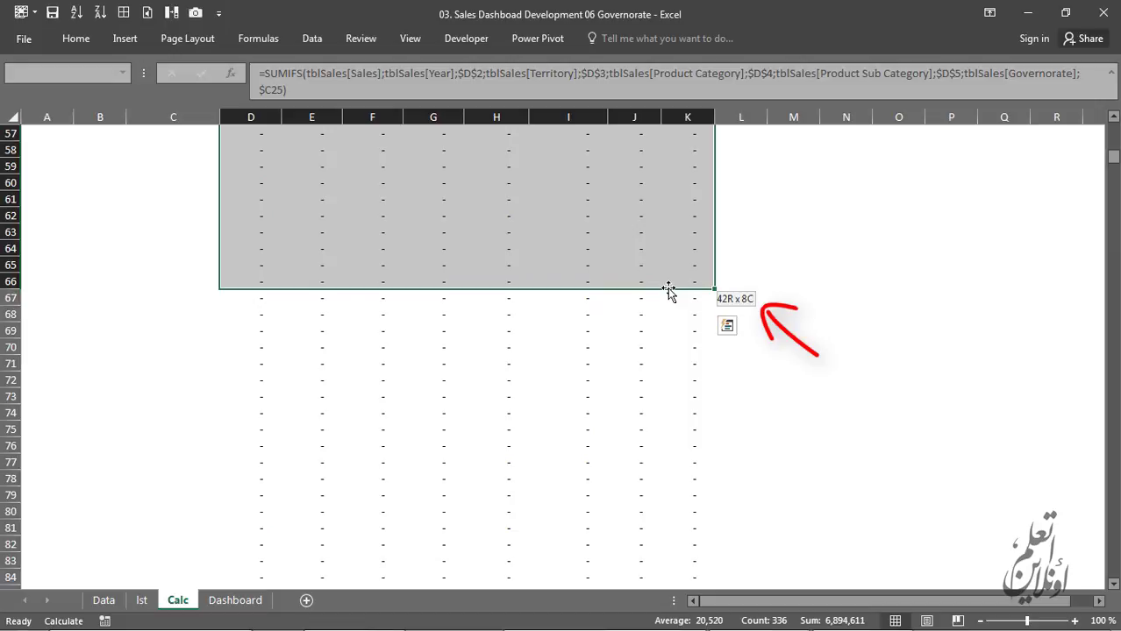
{"action": "left_click_drag", "start_coordinate": [669, 291], "coordinate": [666, 286]}
{"action": "scroll", "coordinate": [675, 281], "scroll_direction": "up", "scroll_amount": 5}
{"action": "mouse_move", "coordinate": [692, 263]}
{"action": "left_mouse_down"}
{"action": "mouse_move", "coordinate": [693, 253]}
{"action": "mouse_move", "coordinate": [693, 330]}
{"action": "left_mouse_up"}
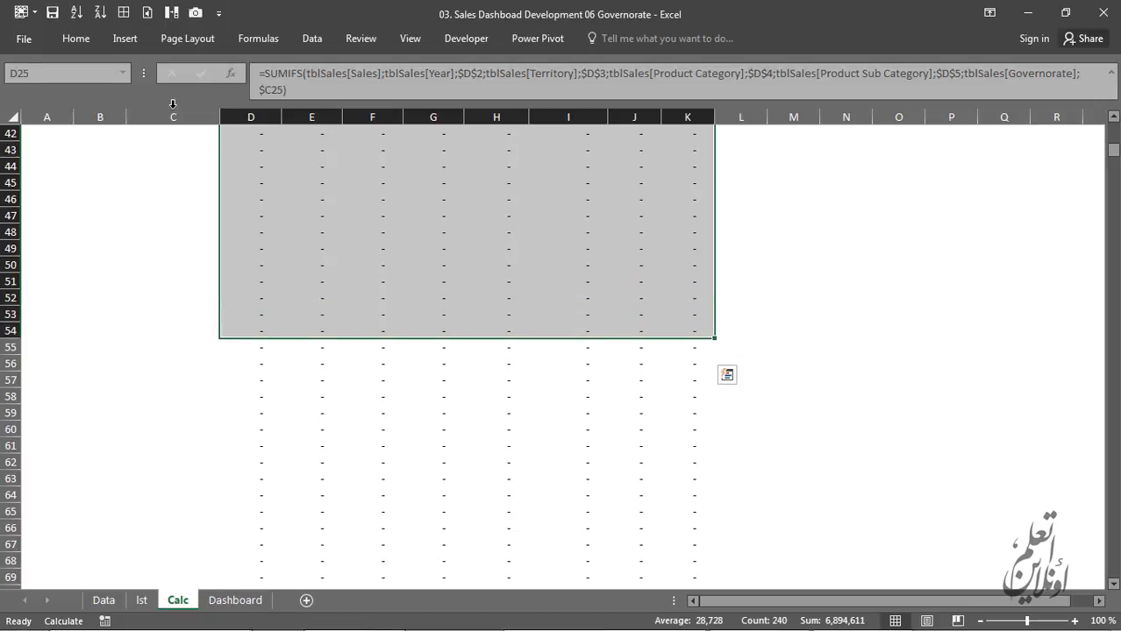
Clear the surplus formulas from row 55 downward.
{"action": "left_click", "coordinate": [254, 347]}
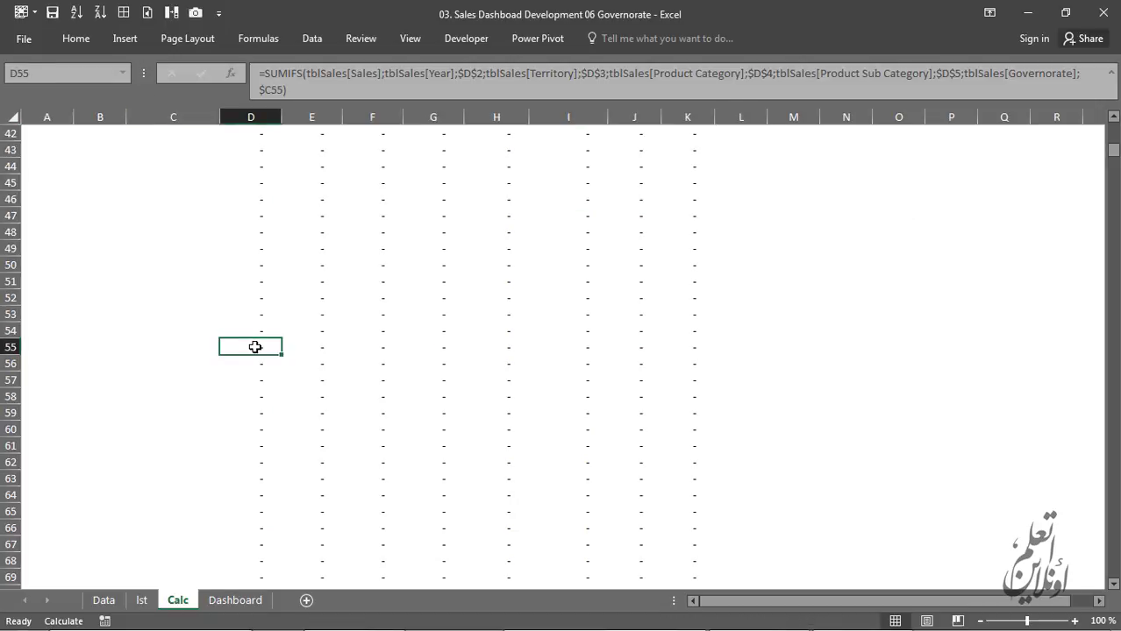
{"action": "key", "text": "ctrl+shift+End"}
{"action": "key", "text": "Delete"}
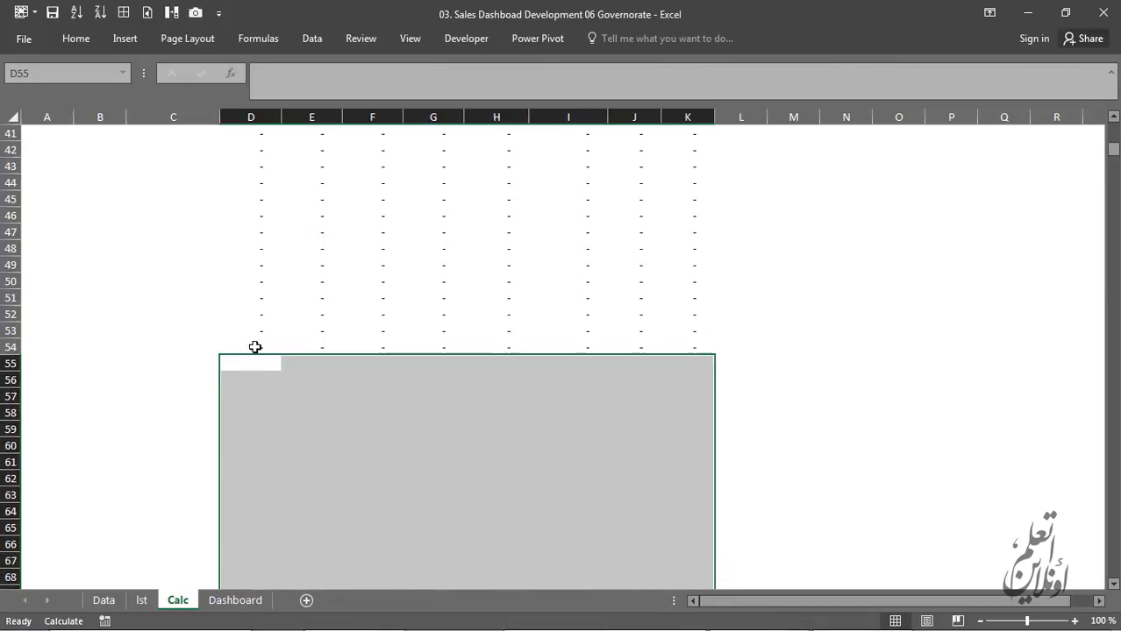
{"action": "scroll", "coordinate": [311, 346], "scroll_direction": "up", "scroll_amount": 6}
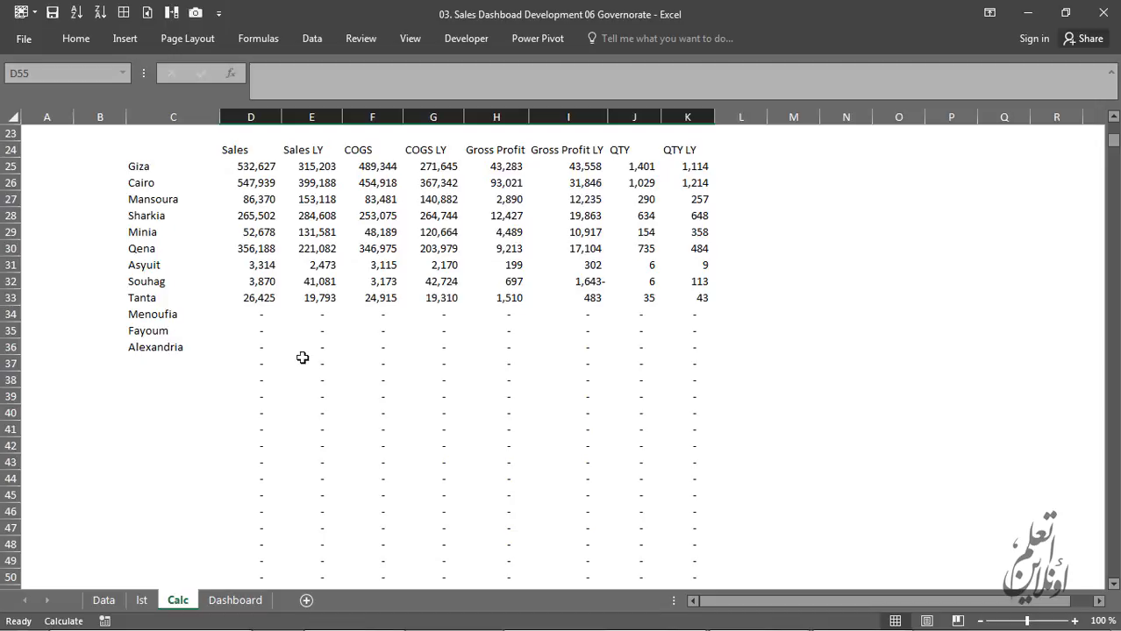
{"action": "left_click", "coordinate": [163, 362]}
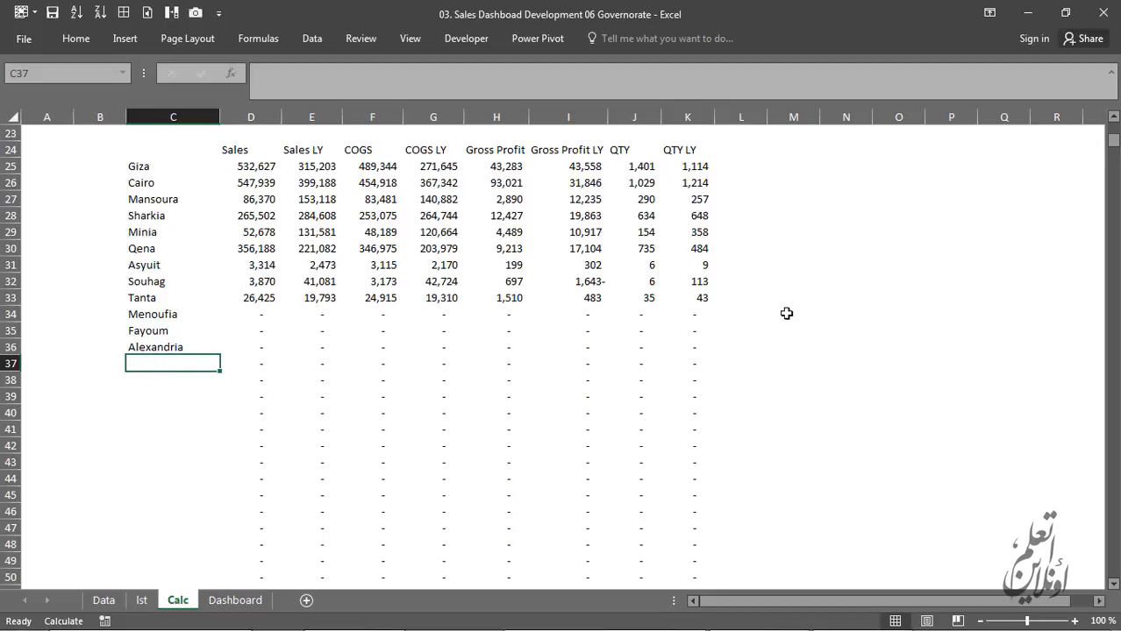
{"action": "scroll", "coordinate": [787, 313], "scroll_direction": "up", "scroll_amount": 2}
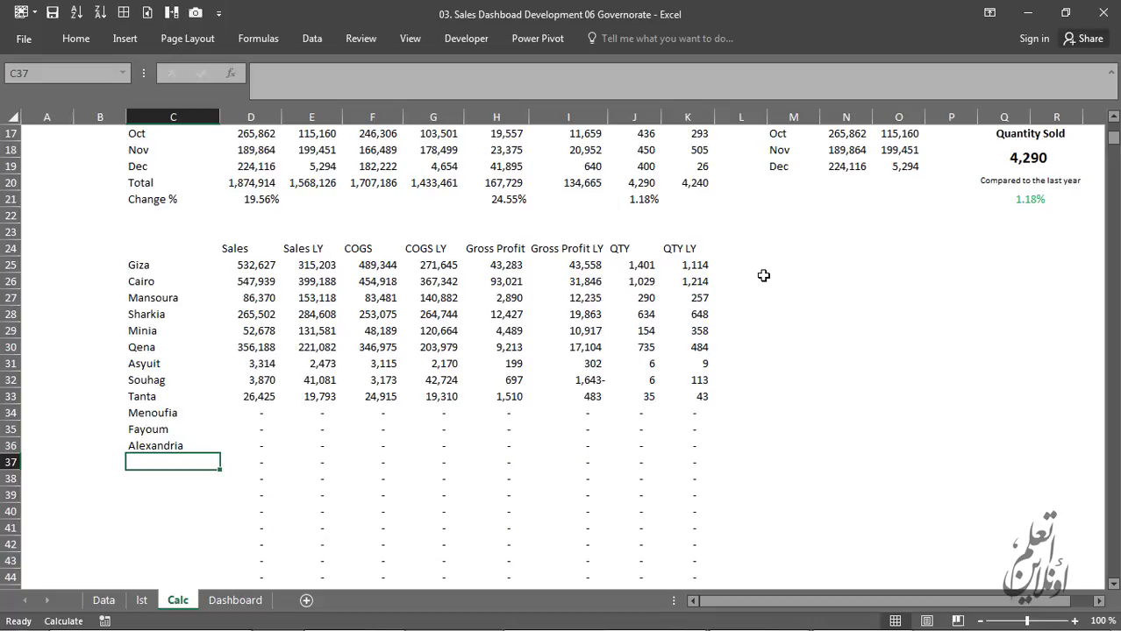
{"action": "scroll", "coordinate": [776, 260], "scroll_direction": "up", "scroll_amount": 2}
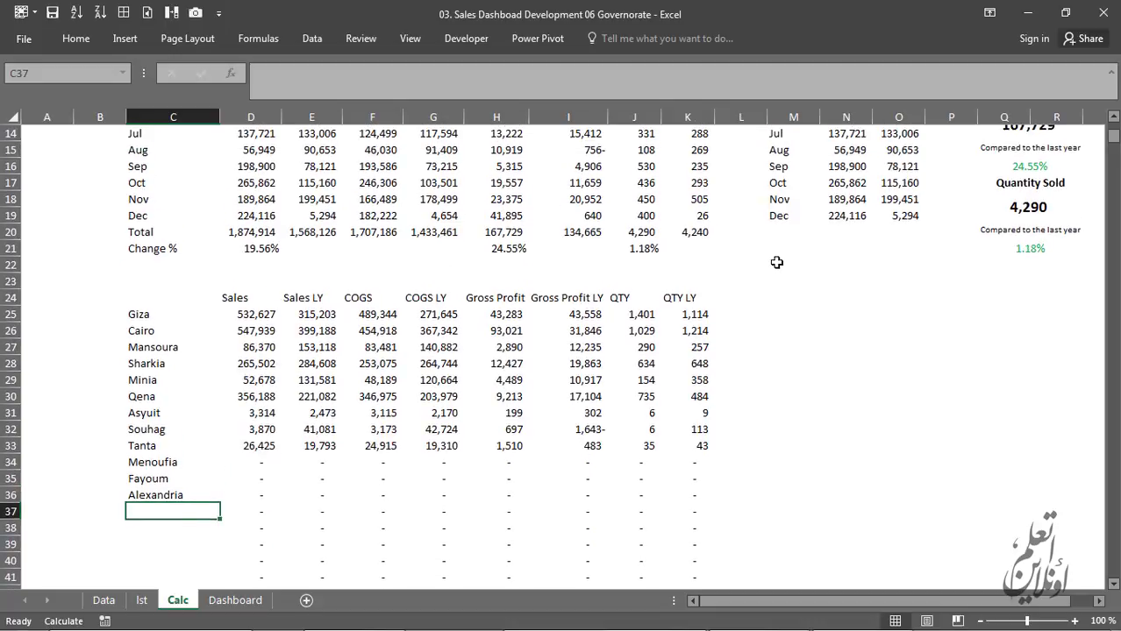
{"action": "scroll", "coordinate": [776, 261], "scroll_direction": "up", "scroll_amount": 2}
Copy the Current Year/Last Year block M7:O19 to M24 and review Giza's CHOOSE formula.
{"action": "left_click", "coordinate": [810, 171]}
{"action": "left_click_drag", "start_coordinate": [811, 178], "coordinate": [888, 367]}
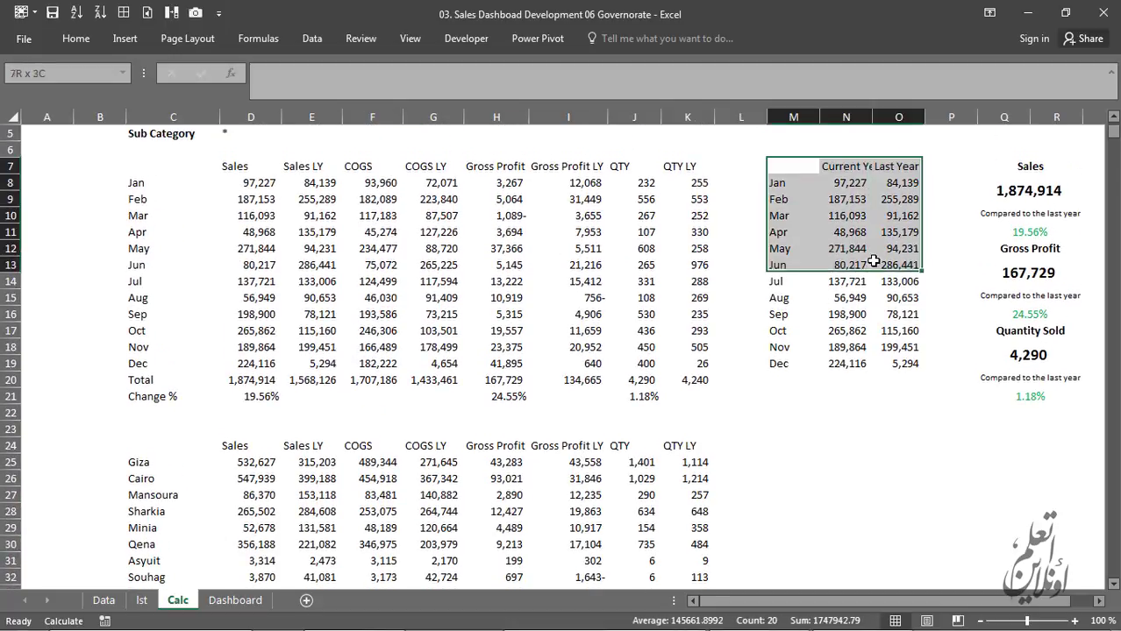
{"action": "key", "text": "ctrl+c"}
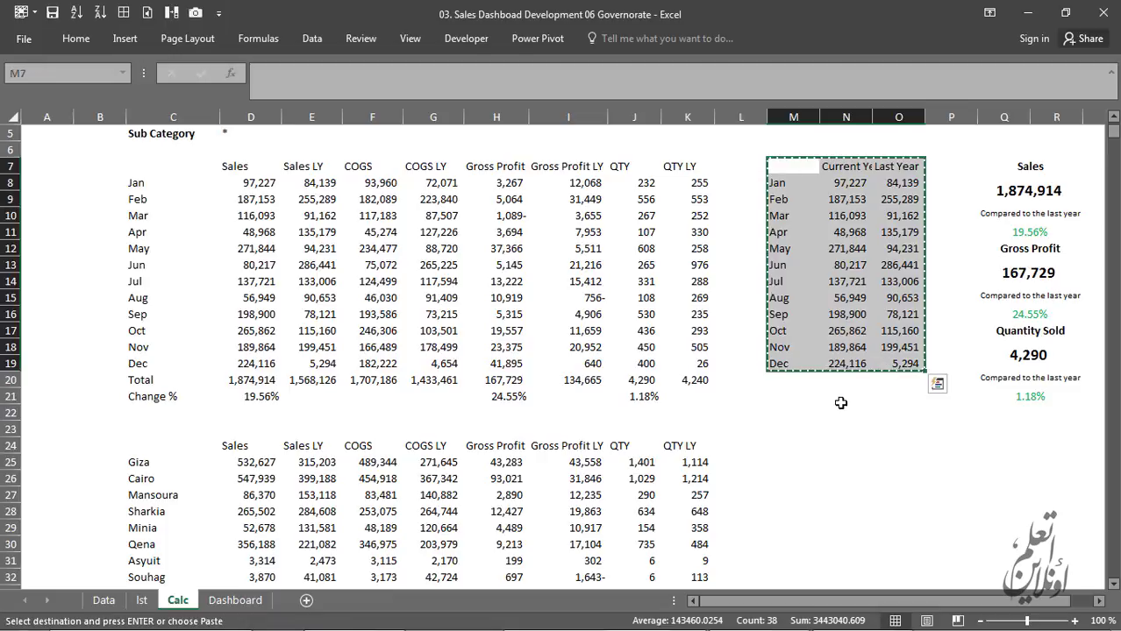
{"action": "left_click", "coordinate": [794, 445]}
{"action": "key", "text": "ctrl+v"}
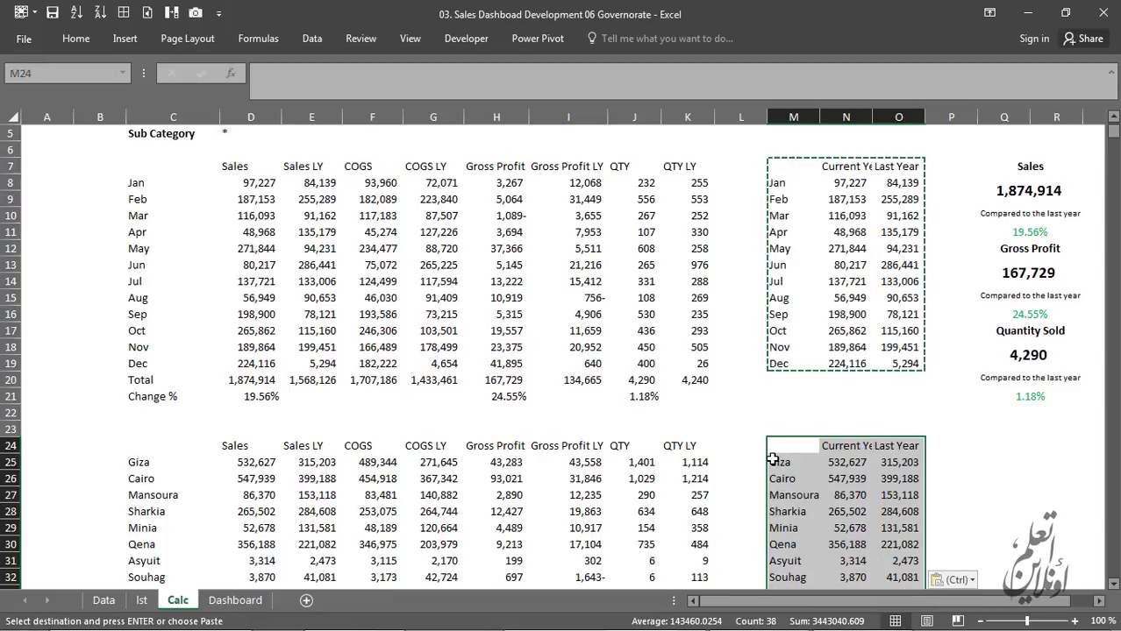
{"action": "left_click", "coordinate": [783, 462]}
{"action": "scroll", "coordinate": [917, 451], "scroll_direction": "down", "scroll_amount": 2}
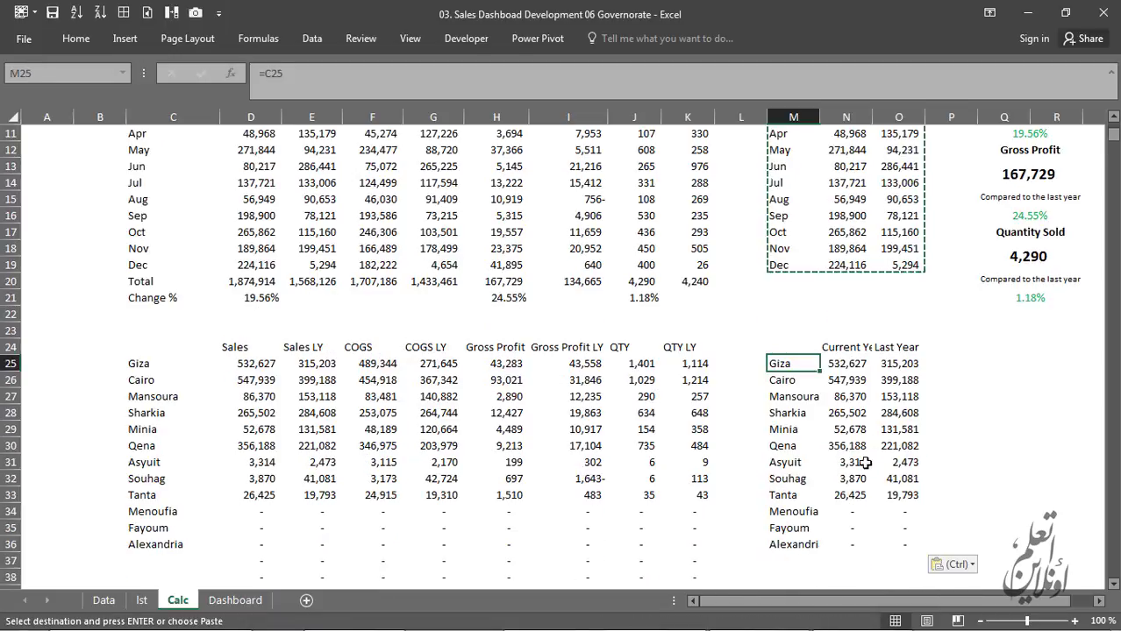
{"action": "left_click", "coordinate": [851, 361]}
{"action": "key", "text": "F2"}
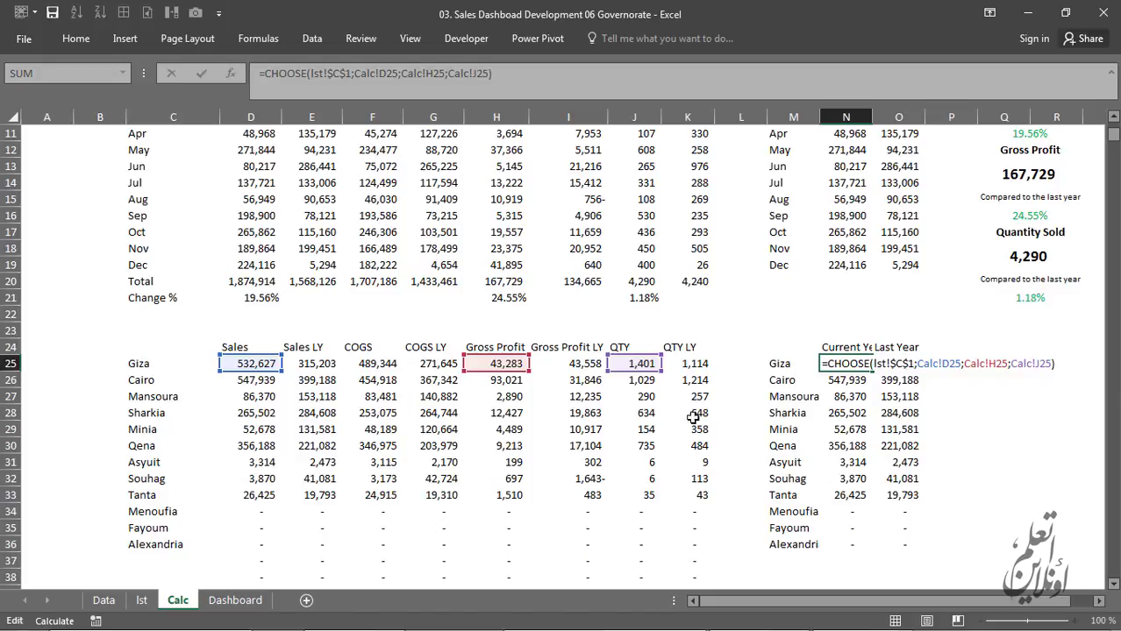
{"action": "key", "text": "Escape"}
{"action": "left_click", "coordinate": [142, 599]}
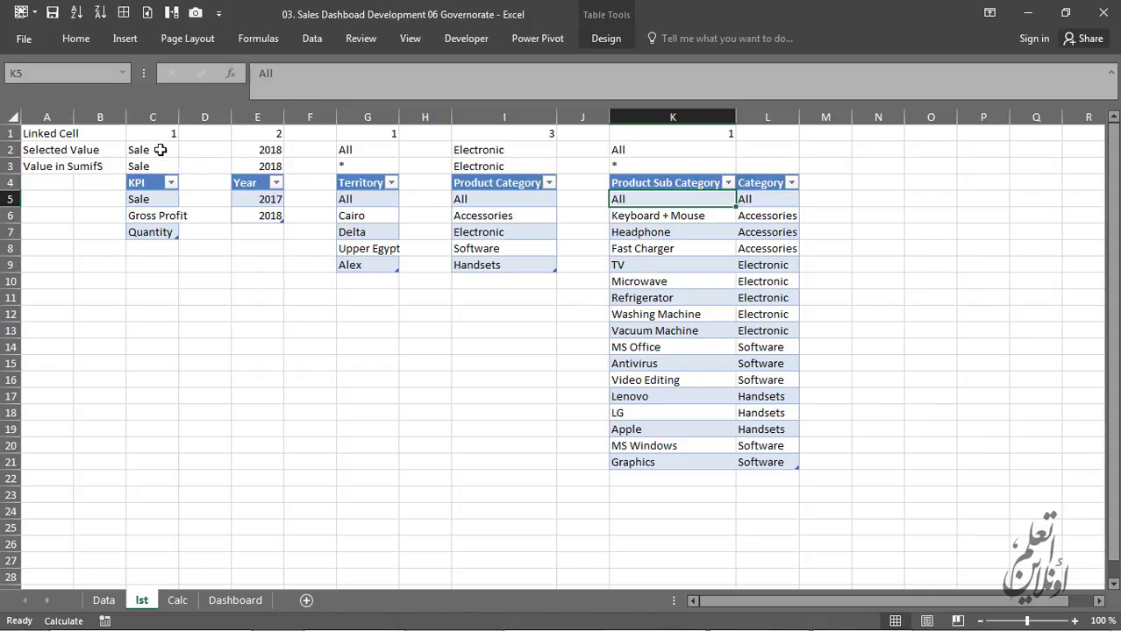
{"action": "left_click", "coordinate": [160, 134]}
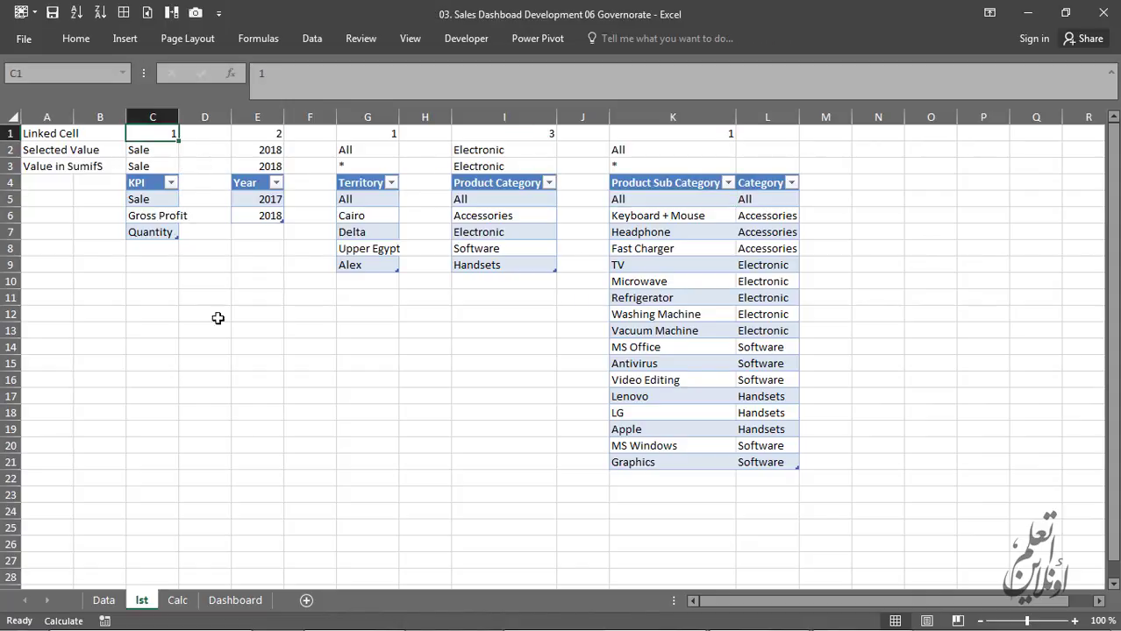
{"action": "left_click", "coordinate": [177, 600]}
{"action": "key", "text": "F2"}
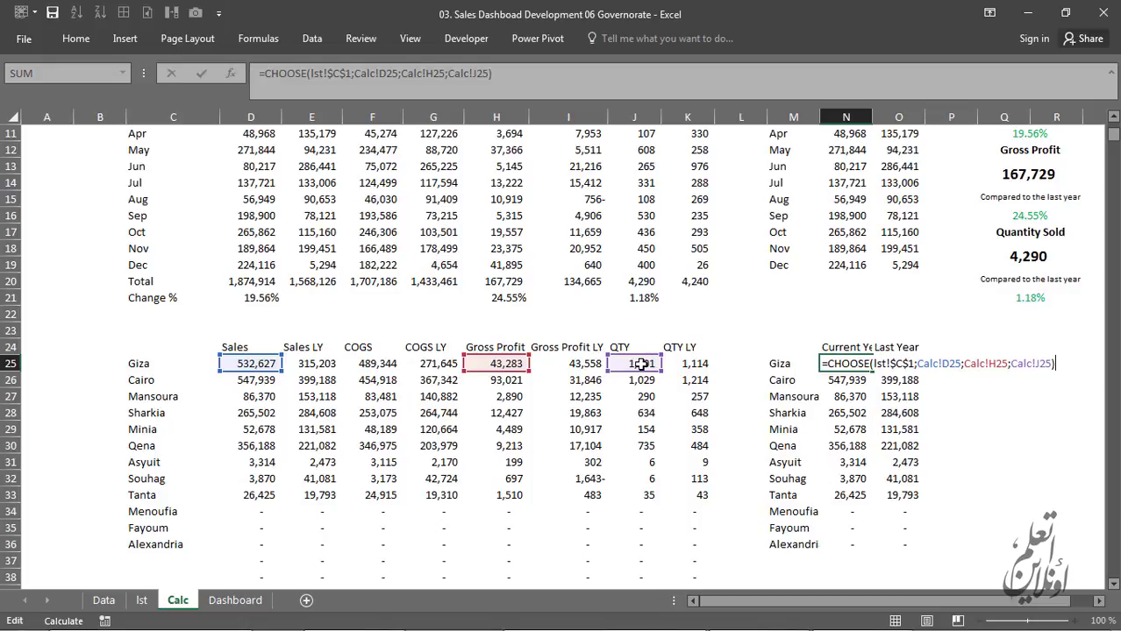
{"action": "left_click", "coordinate": [904, 368]}
{"action": "double_click", "coordinate": [903, 368]}
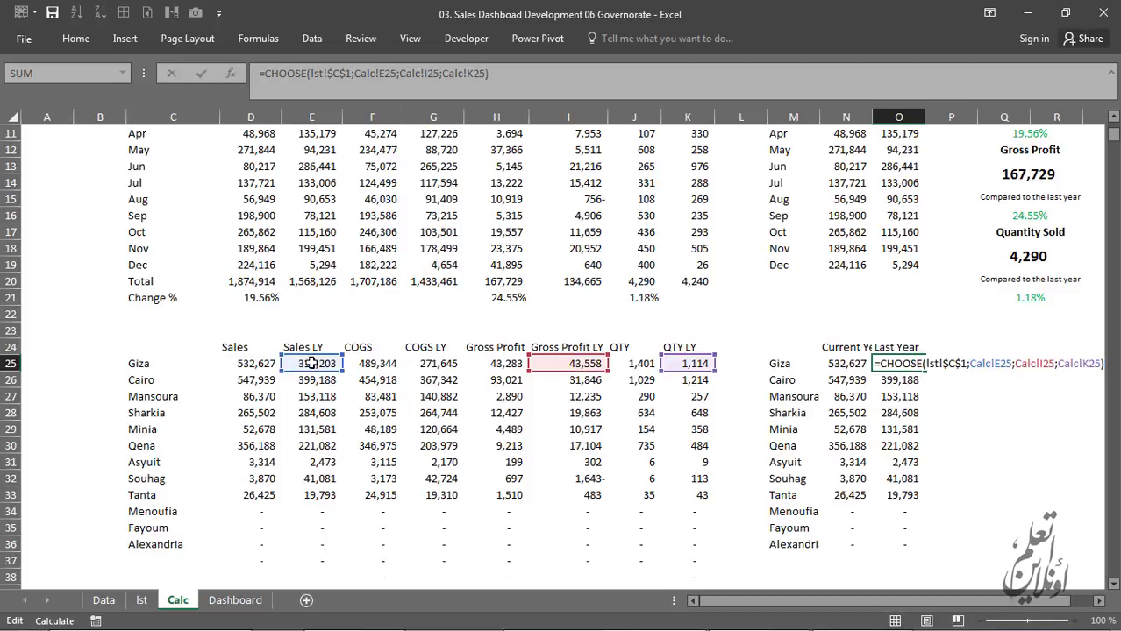
{"action": "key", "text": "Tab"}
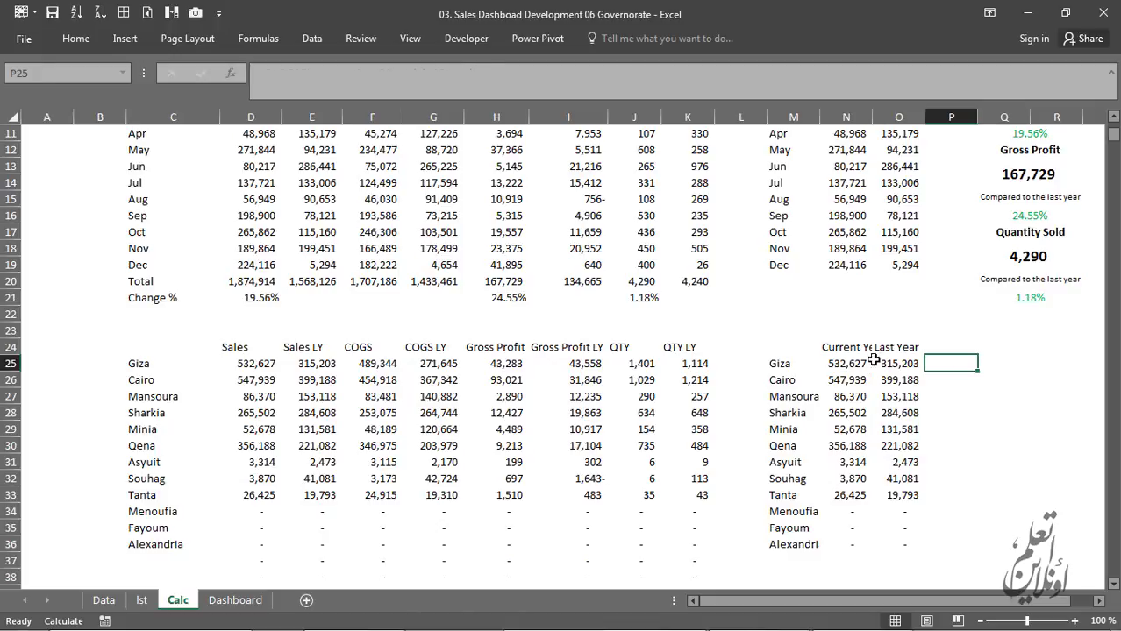
Extend the comparison table's governorate labels to row 54 by entering =C54 across the selection.
{"action": "left_click_drag", "start_coordinate": [873, 360], "coordinate": [904, 364]}
{"action": "scroll", "coordinate": [856, 418], "scroll_direction": "down", "scroll_amount": 3}
{"action": "scroll", "coordinate": [789, 429], "scroll_direction": "down", "scroll_amount": 1}
{"action": "left_click", "coordinate": [699, 445]}
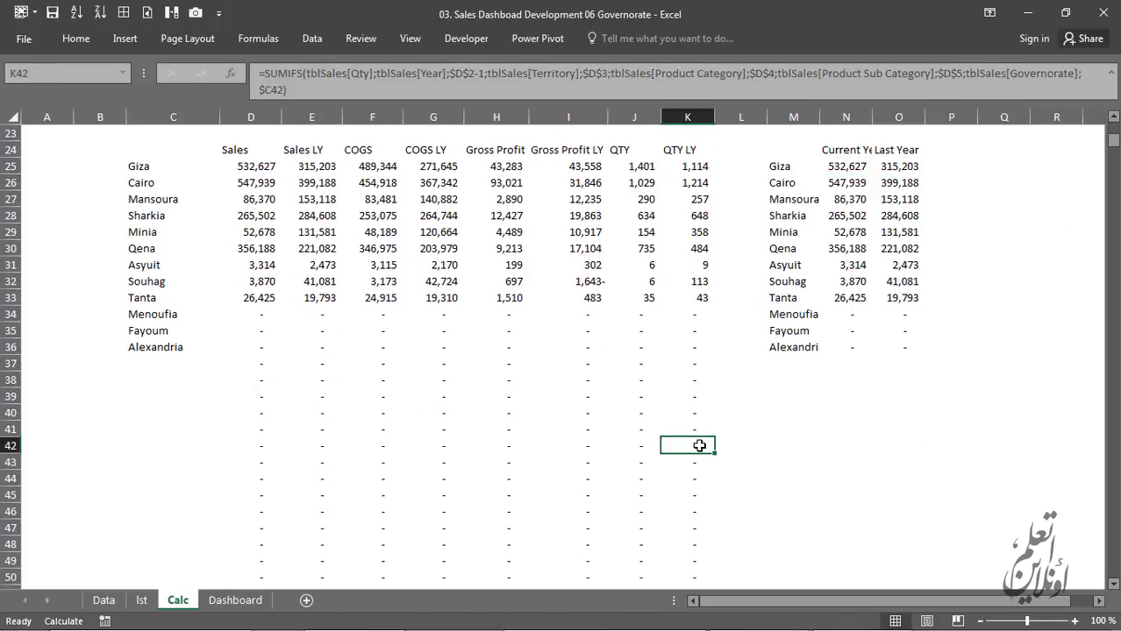
{"action": "scroll", "coordinate": [699, 446], "scroll_direction": "down", "scroll_amount": 1}
{"action": "left_click_drag", "start_coordinate": [794, 577], "coordinate": [899, 280]}
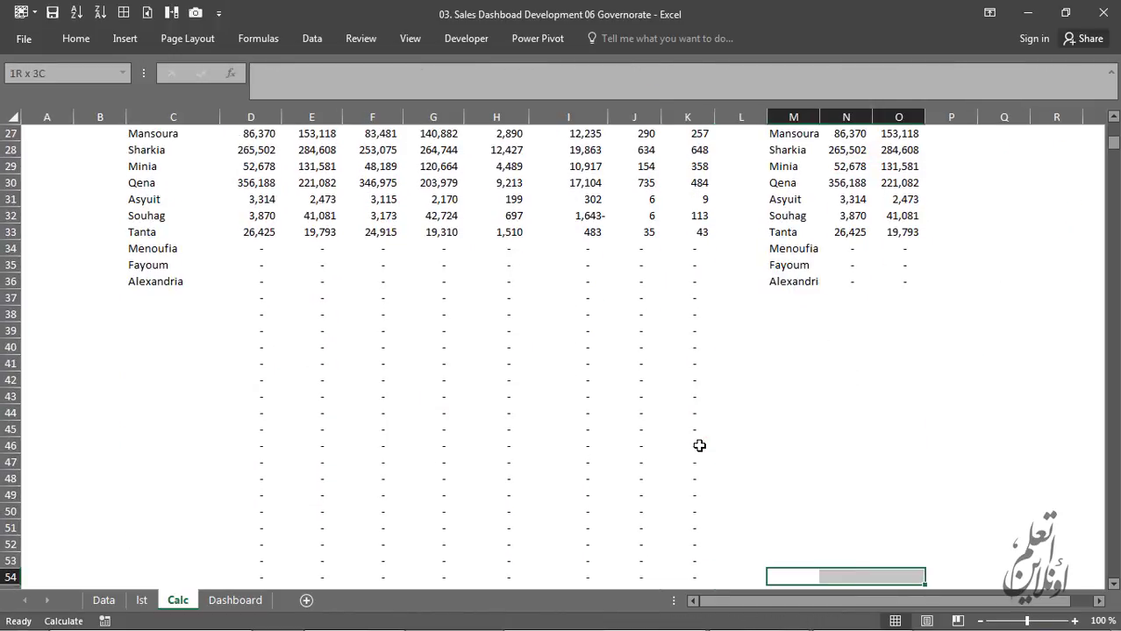
{"action": "type", "text": "=C54"}
{"action": "key", "text": "ctrl+Return"}
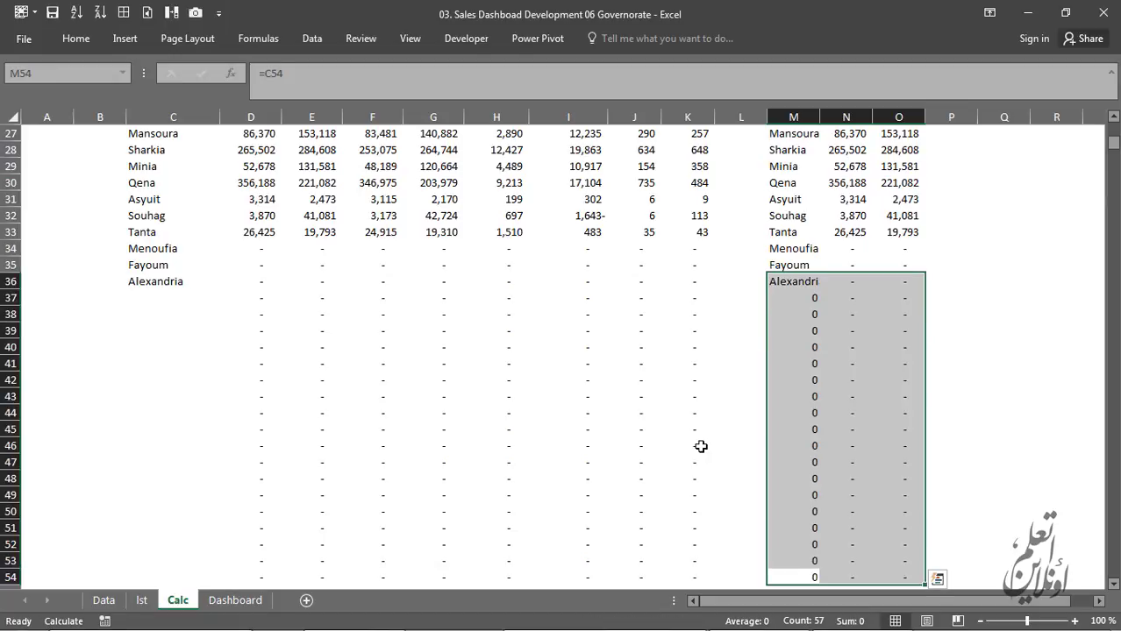
Select the whole governorate table on Calc.
{"action": "scroll", "coordinate": [700, 446], "scroll_direction": "up", "scroll_amount": 3}
{"action": "left_click", "coordinate": [192, 309]}
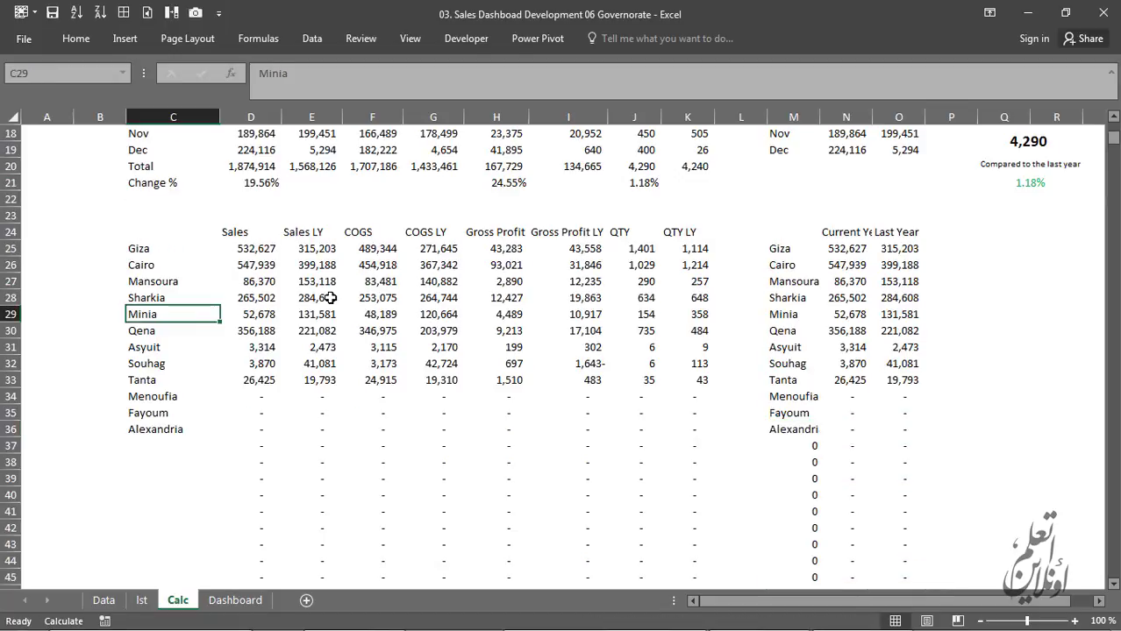
{"action": "key", "text": "ctrl+a"}
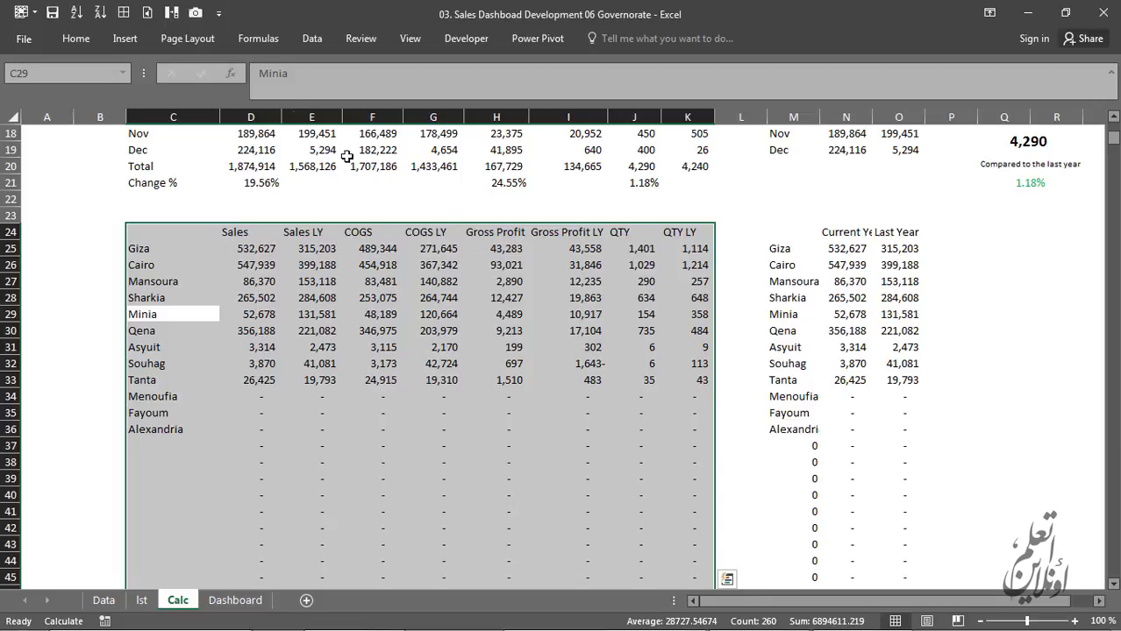
Apply All Borders to the governorate table C24:K54 and the comparison table M24:O54.
{"action": "left_click", "coordinate": [79, 40]}
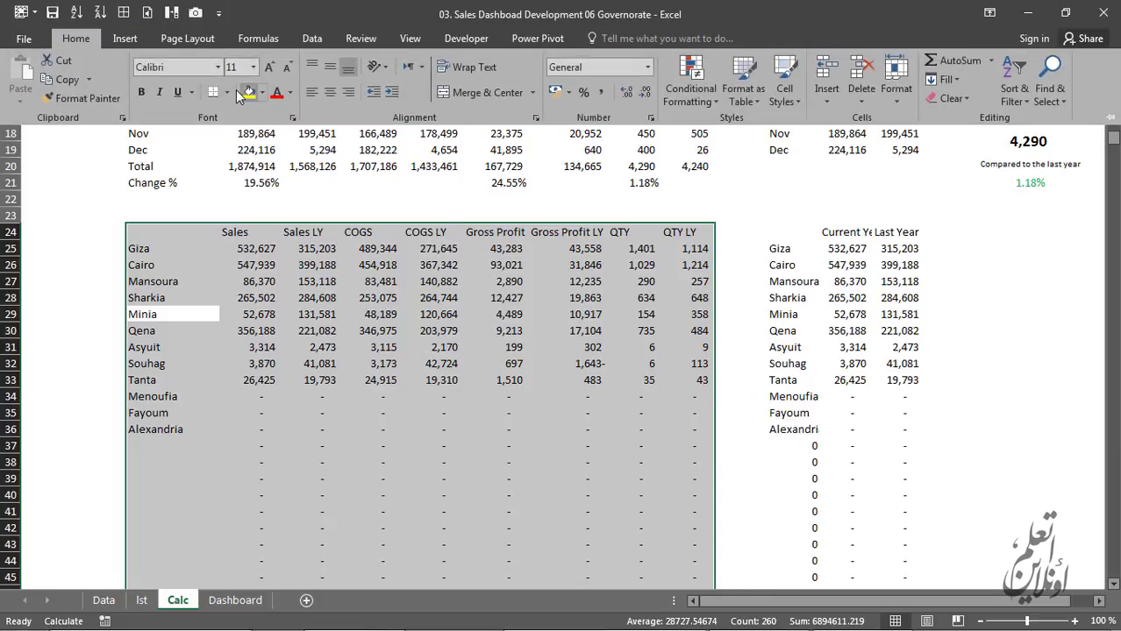
{"action": "left_click", "coordinate": [226, 92]}
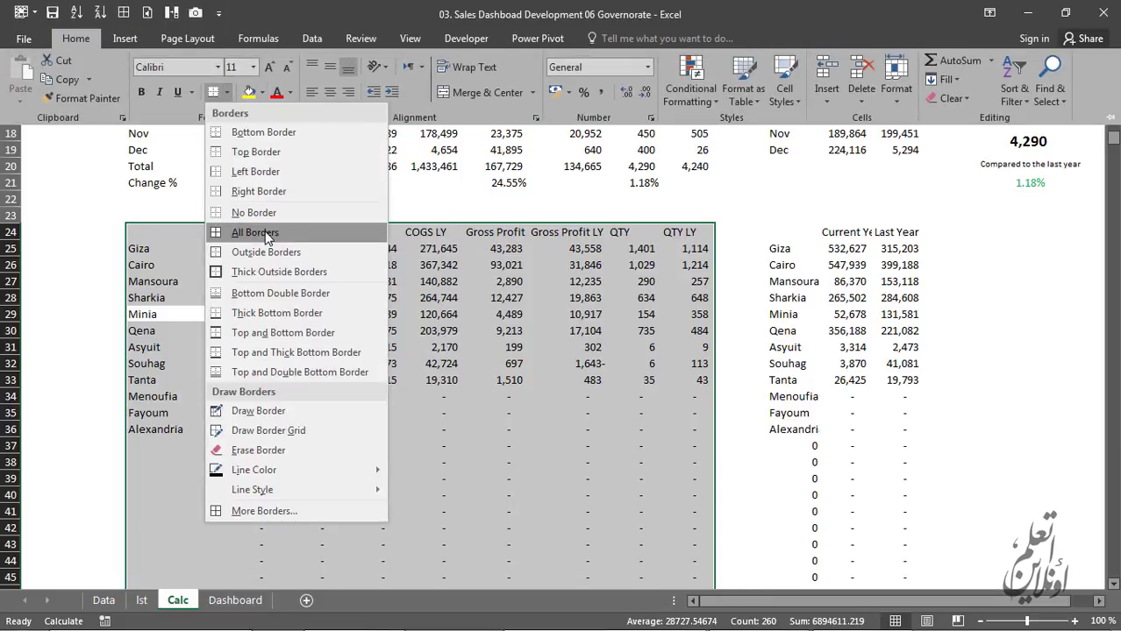
{"action": "left_click", "coordinate": [255, 233]}
{"action": "left_click", "coordinate": [873, 295]}
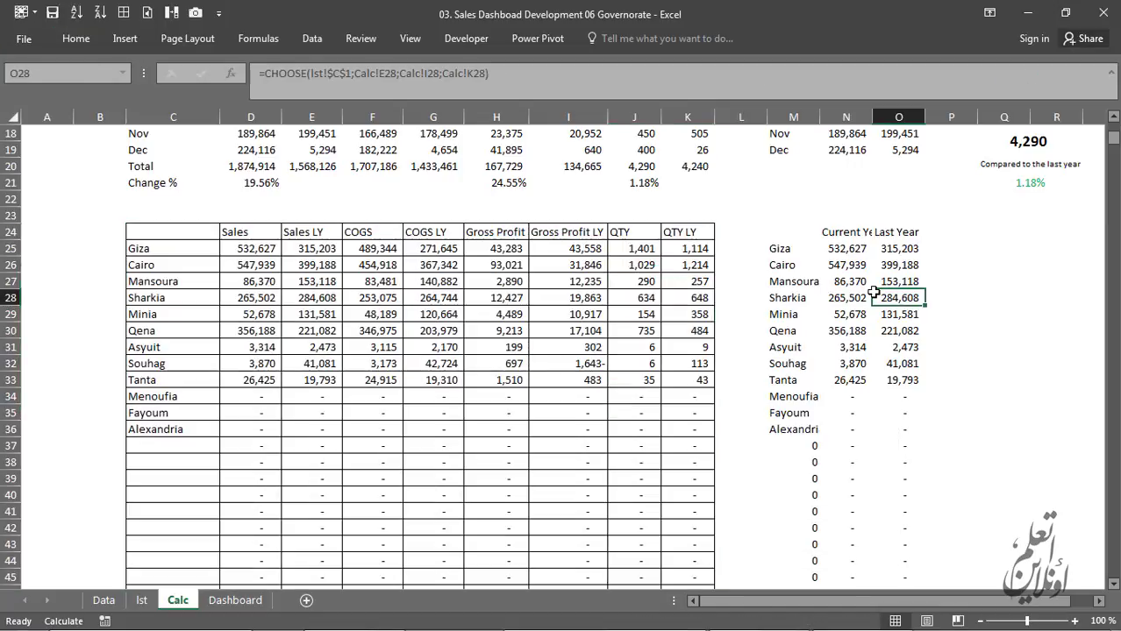
{"action": "key", "text": "ctrl+a"}
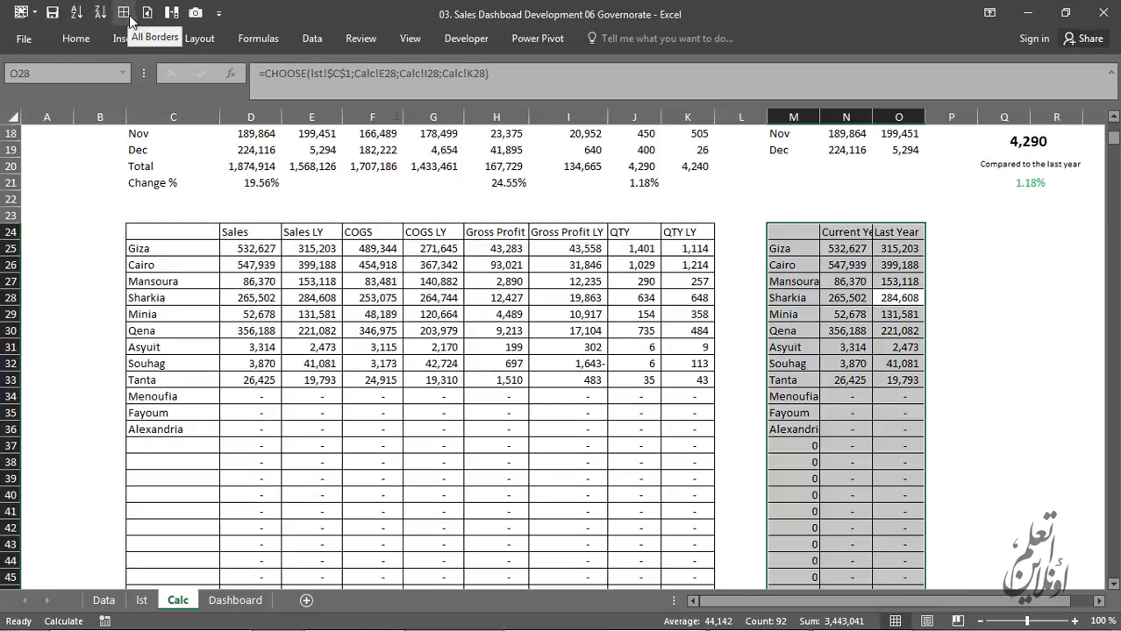
{"action": "left_click", "coordinate": [846, 330]}
{"action": "scroll", "coordinate": [920, 277], "scroll_direction": "down", "scroll_amount": 3}
{"action": "scroll", "coordinate": [893, 298], "scroll_direction": "down", "scroll_amount": 2}
{"action": "scroll", "coordinate": [886, 305], "scroll_direction": "up", "scroll_amount": 5}
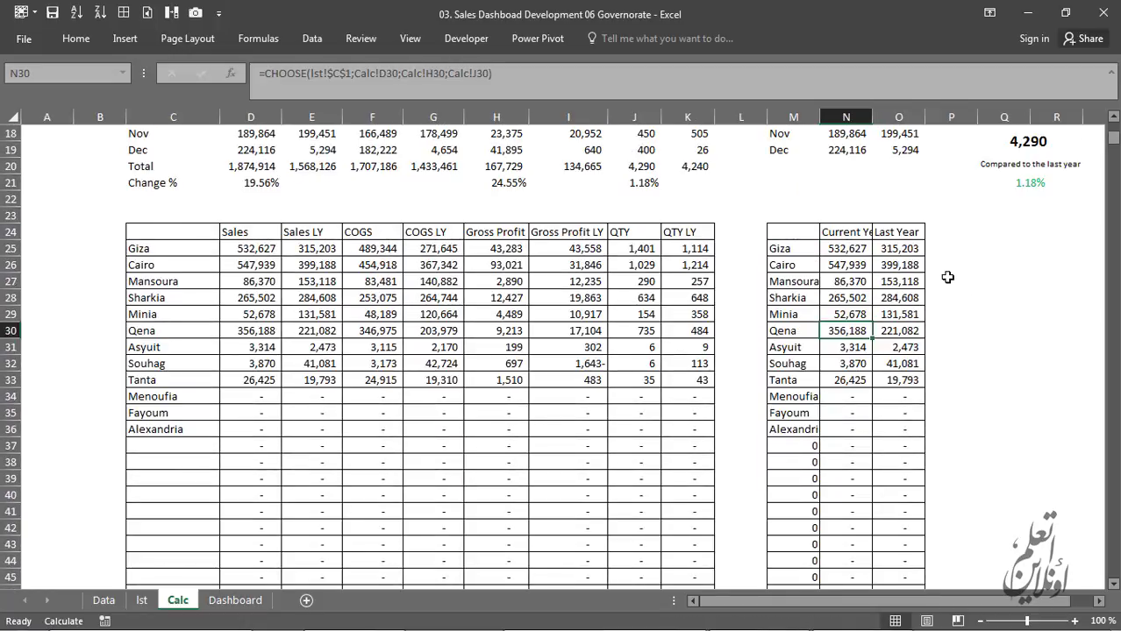
{"action": "scroll", "coordinate": [891, 321], "scroll_direction": "down", "scroll_amount": 1}
{"action": "scroll", "coordinate": [868, 368], "scroll_direction": "down", "scroll_amount": 4}
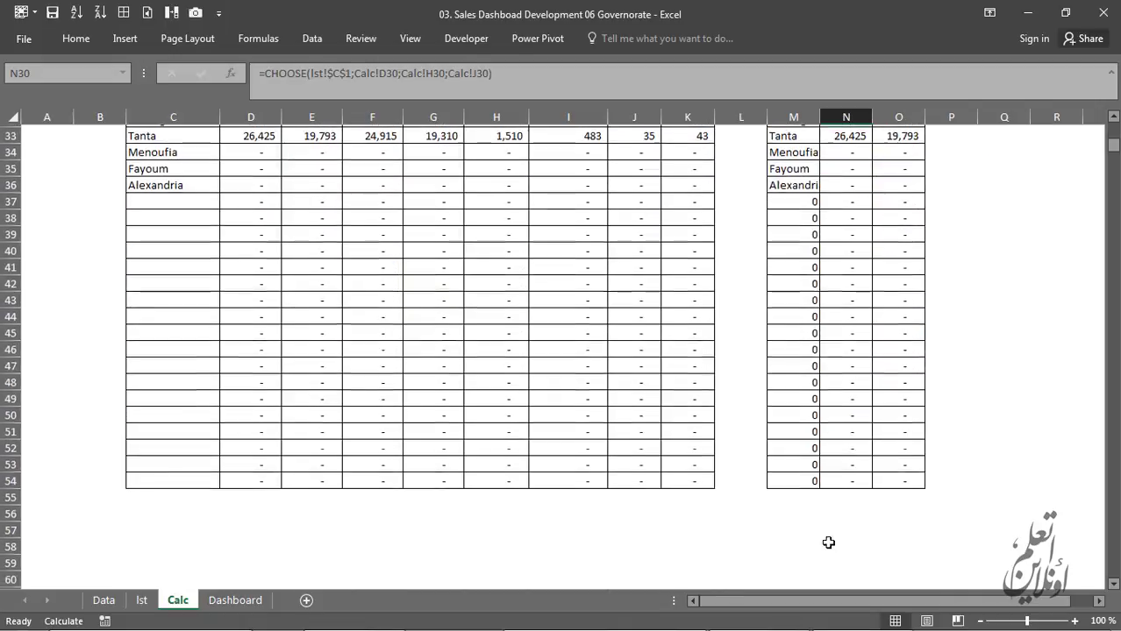
{"action": "scroll", "coordinate": [866, 319], "scroll_direction": "up", "scroll_amount": 3}
{"action": "scroll", "coordinate": [871, 310], "scroll_direction": "up", "scroll_amount": 1}
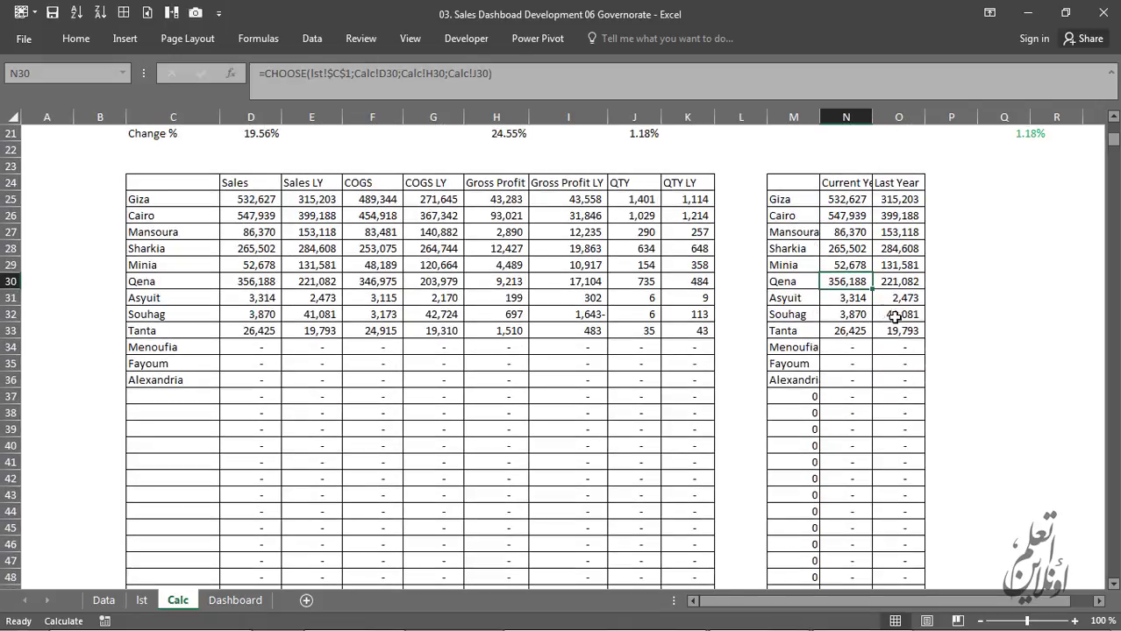
{"action": "scroll", "coordinate": [893, 317], "scroll_direction": "up", "scroll_amount": 1}
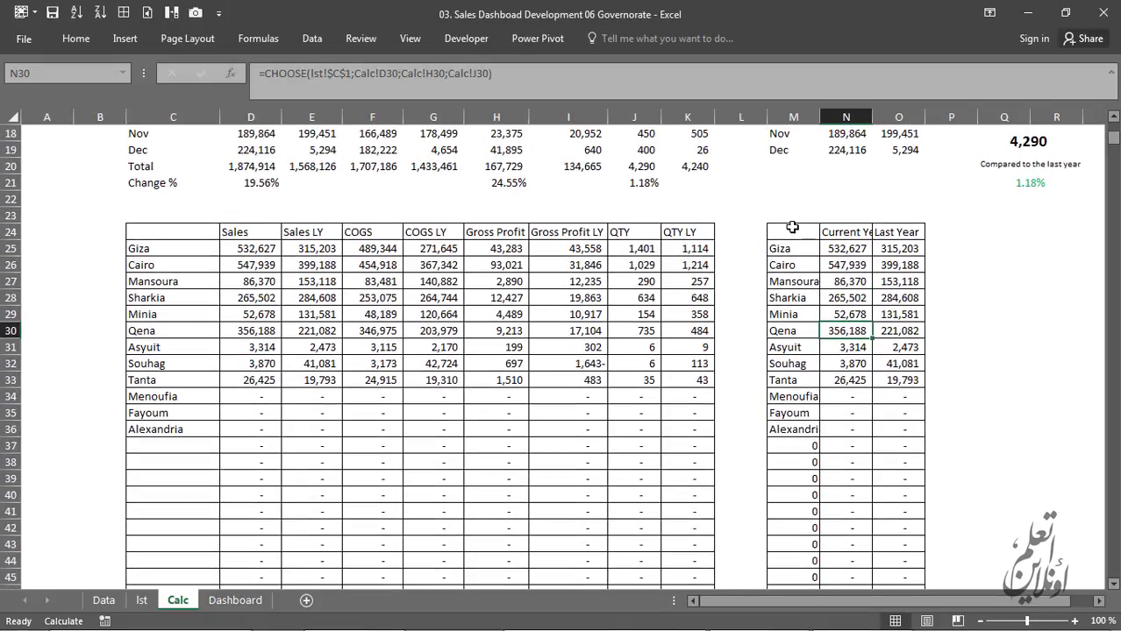
{"action": "left_click_drag", "start_coordinate": [791, 227], "coordinate": [912, 423]}
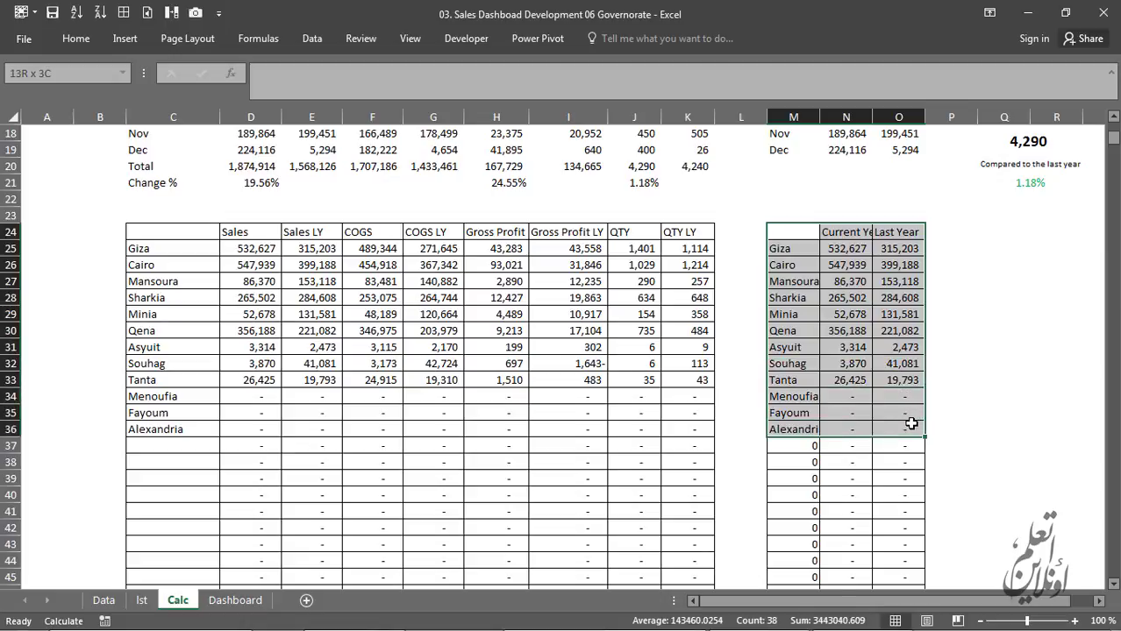
{"action": "scroll", "coordinate": [912, 424], "scroll_direction": "down", "scroll_amount": 2}
{"action": "scroll", "coordinate": [899, 403], "scroll_direction": "down", "scroll_amount": 2}
{"action": "scroll", "coordinate": [900, 401], "scroll_direction": "up", "scroll_amount": 3}
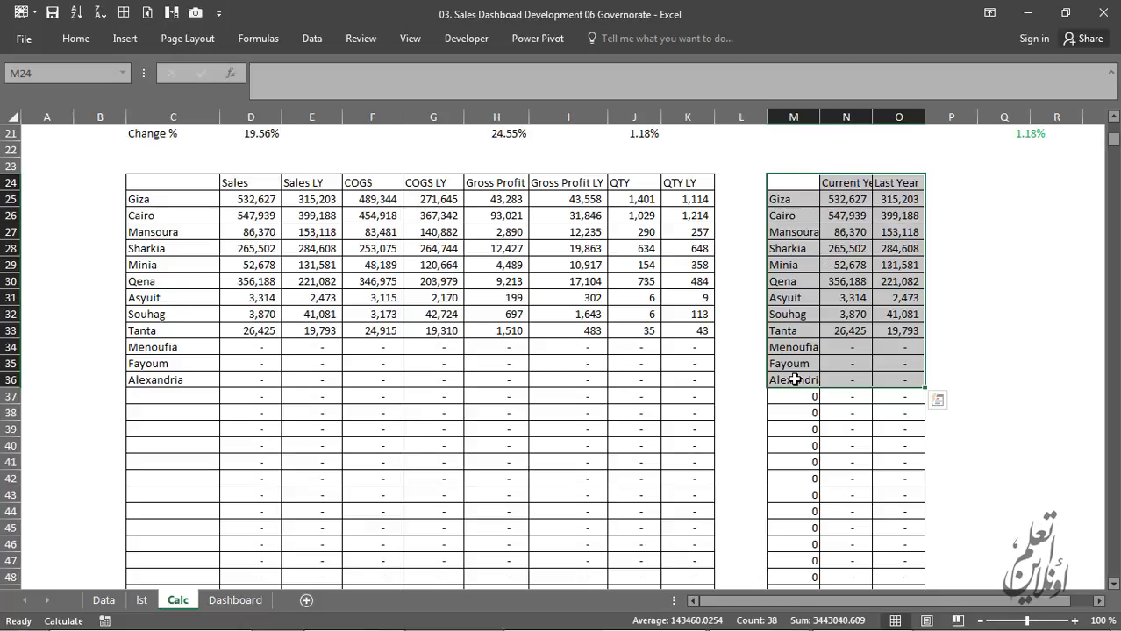
{"action": "left_click", "coordinate": [794, 380], "text": "shift"}
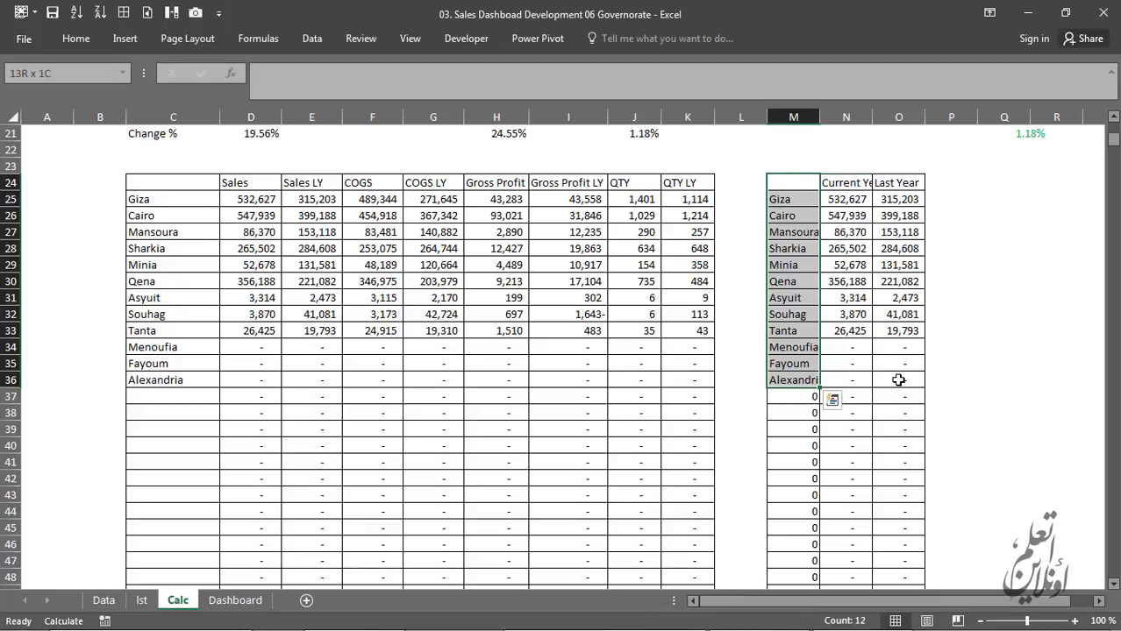
{"action": "left_click_drag", "start_coordinate": [898, 379], "coordinate": [927, 369]}
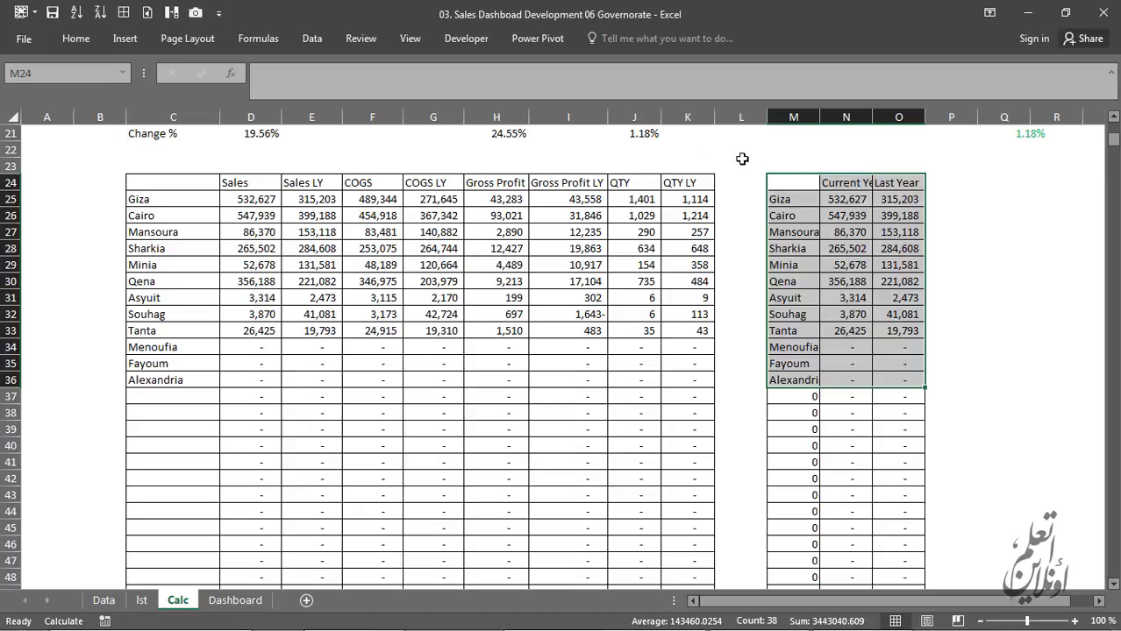
Insert a clustered bar chart from the Current Year/Last Year governorate table.
{"action": "left_click", "coordinate": [131, 43]}
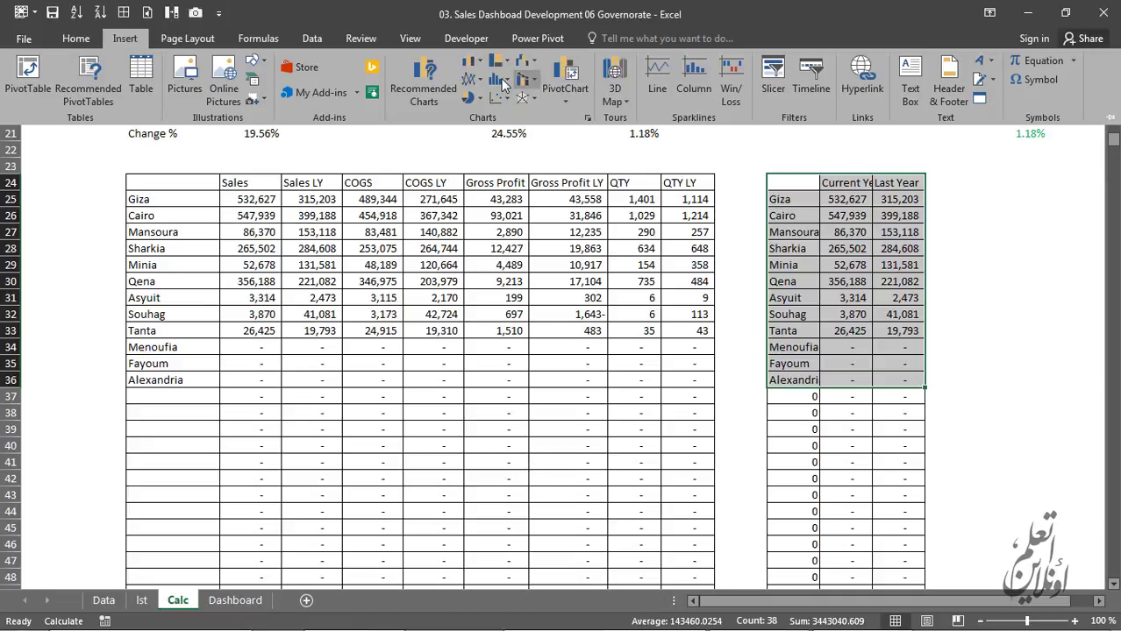
{"action": "left_click", "coordinate": [436, 84]}
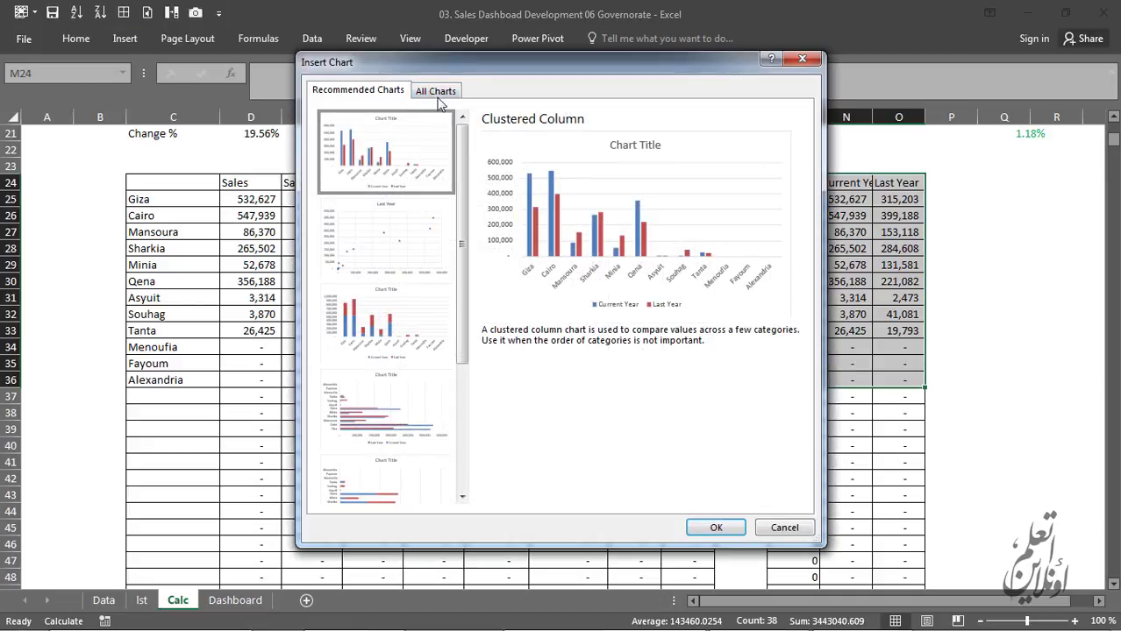
{"action": "left_click", "coordinate": [431, 93]}
{"action": "left_click", "coordinate": [391, 219]}
{"action": "mouse_move", "coordinate": [452, 132]}
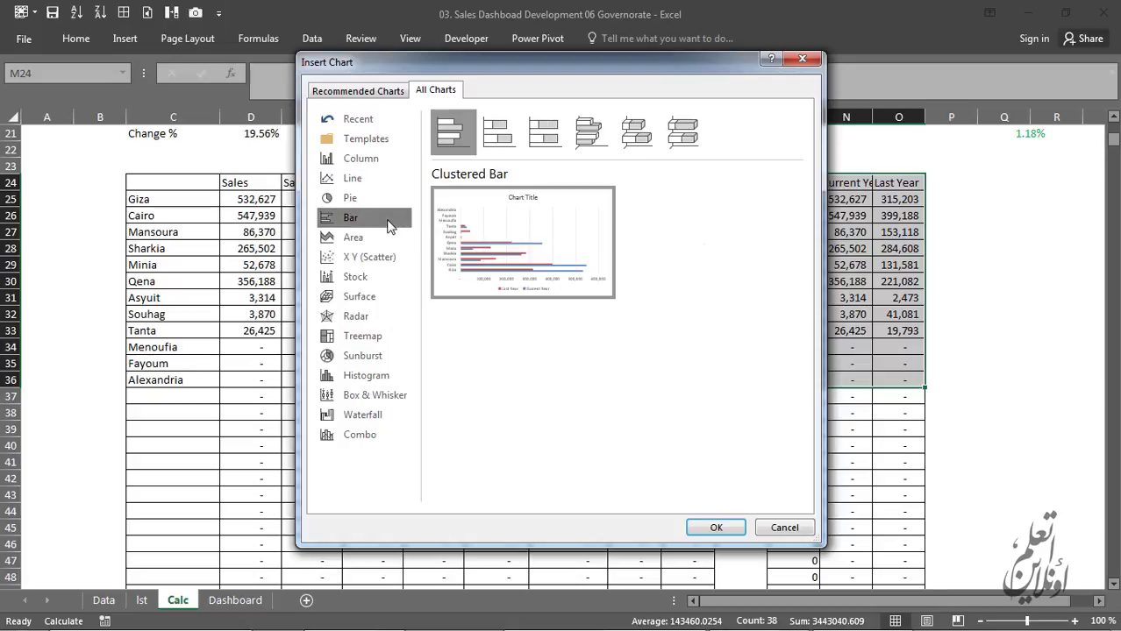
{"action": "left_click", "coordinate": [717, 527]}
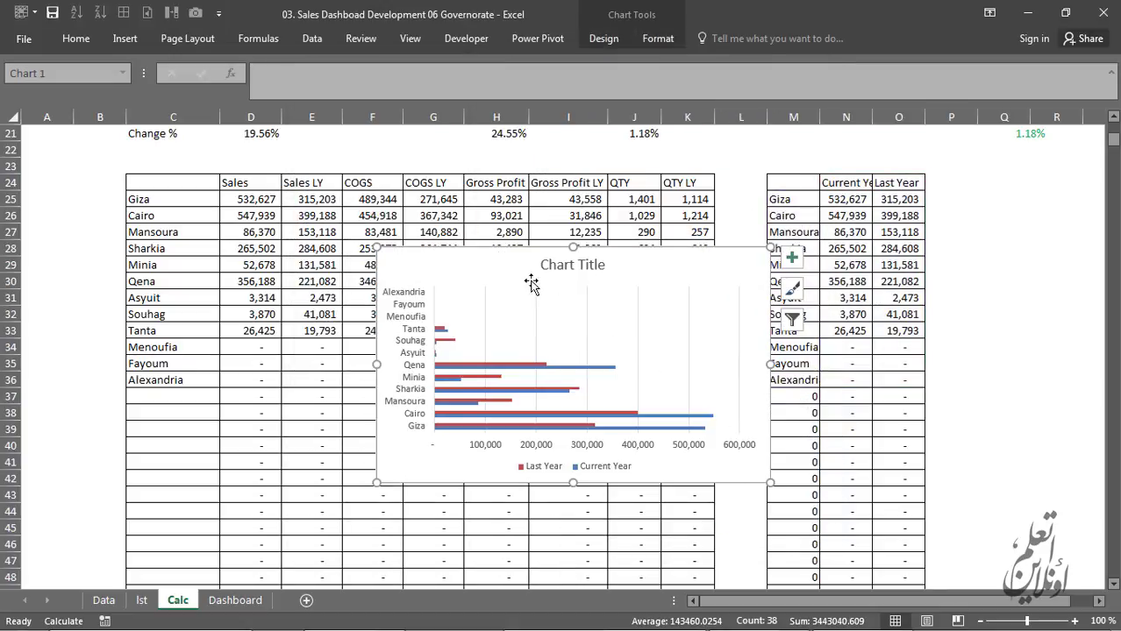
Remove the chart's title and legend, then go to the Dashboard sheet.
{"action": "left_click", "coordinate": [574, 268]}
{"action": "key", "text": "Delete"}
{"action": "left_click", "coordinate": [544, 468]}
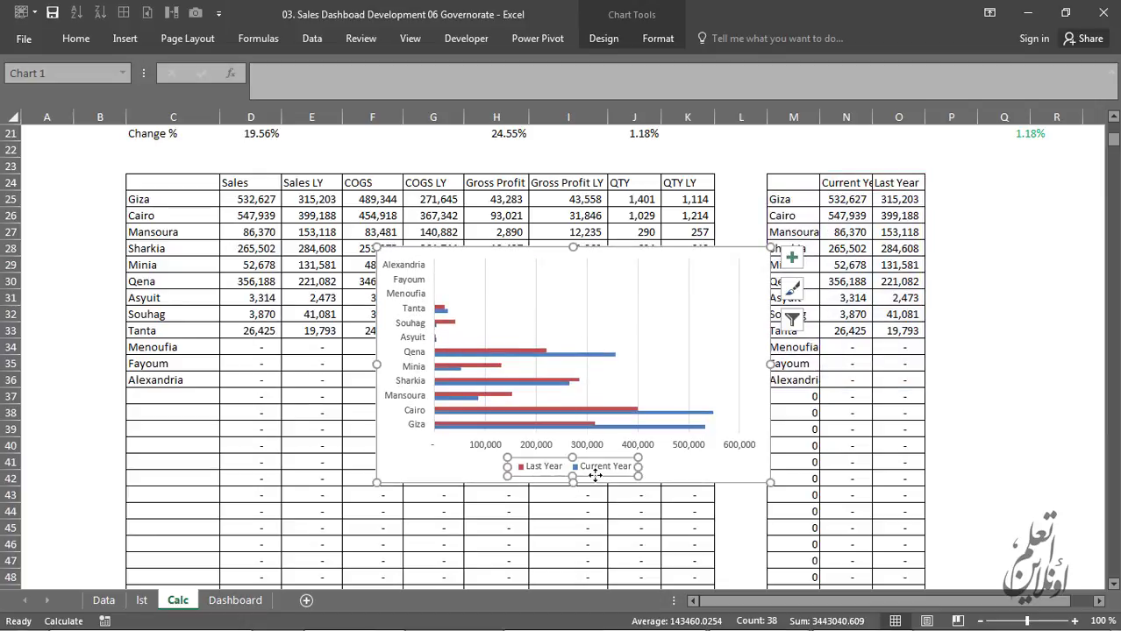
{"action": "key", "text": "Delete"}
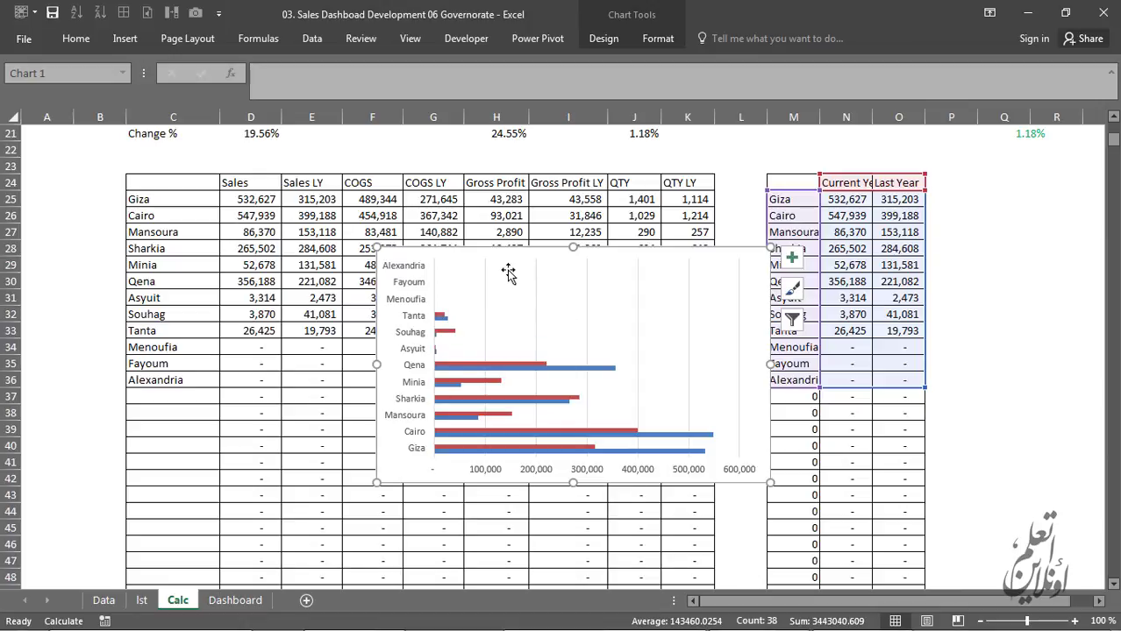
{"action": "left_click", "coordinate": [235, 601]}
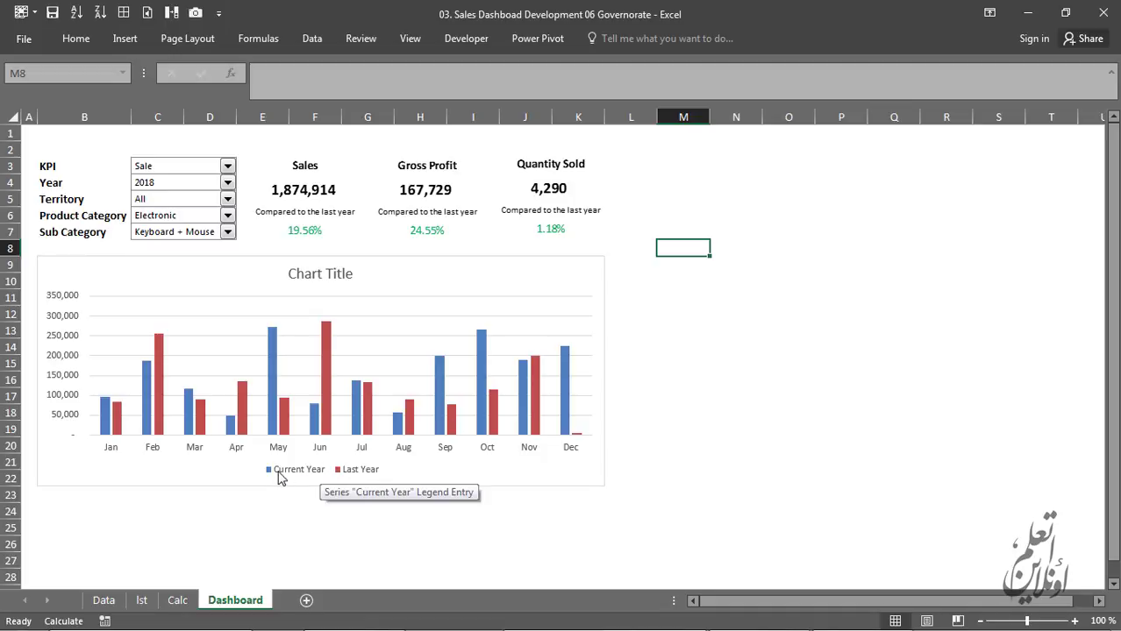
Paste the governorate bar chart from Calc into Dashboard, beside the KPIs, stretched down to about row 22.
{"action": "left_click", "coordinate": [178, 603]}
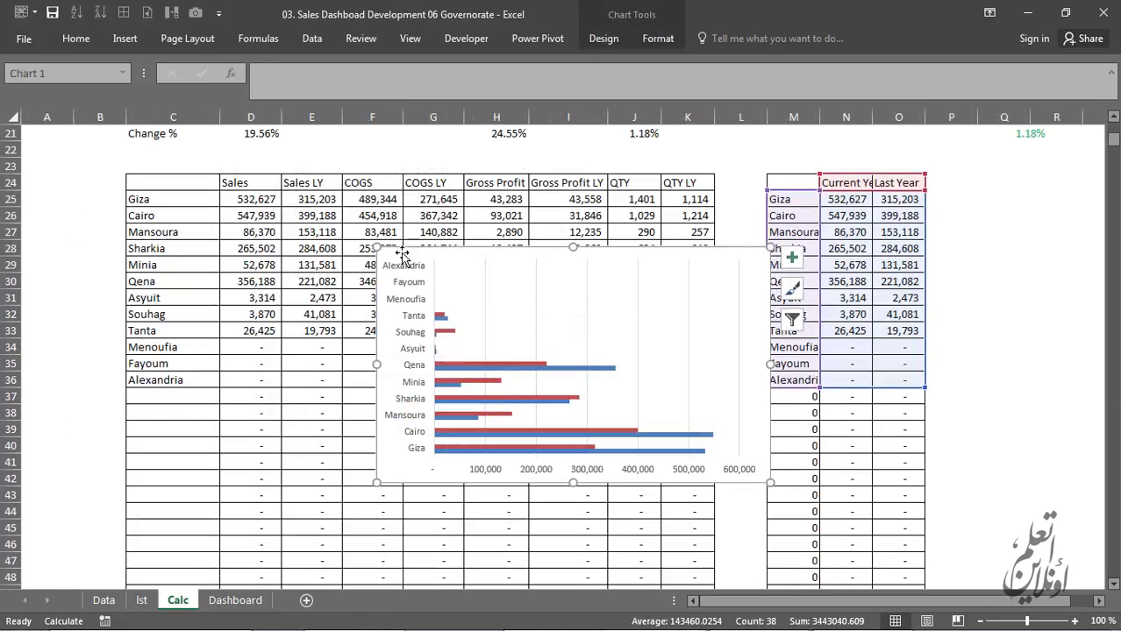
{"action": "left_click", "coordinate": [252, 603]}
{"action": "key", "text": "ctrl+v"}
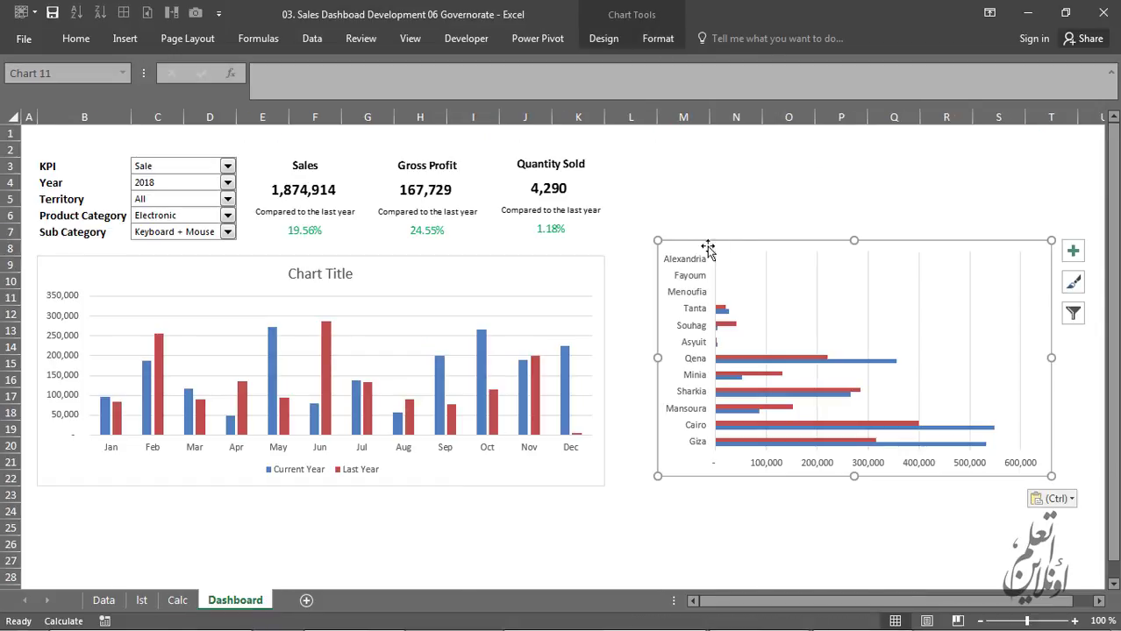
{"action": "mouse_move", "coordinate": [677, 248]}
{"action": "left_mouse_down"}
{"action": "mouse_move", "coordinate": [651, 156]}
{"action": "mouse_move", "coordinate": [630, 134]}
{"action": "left_mouse_up"}
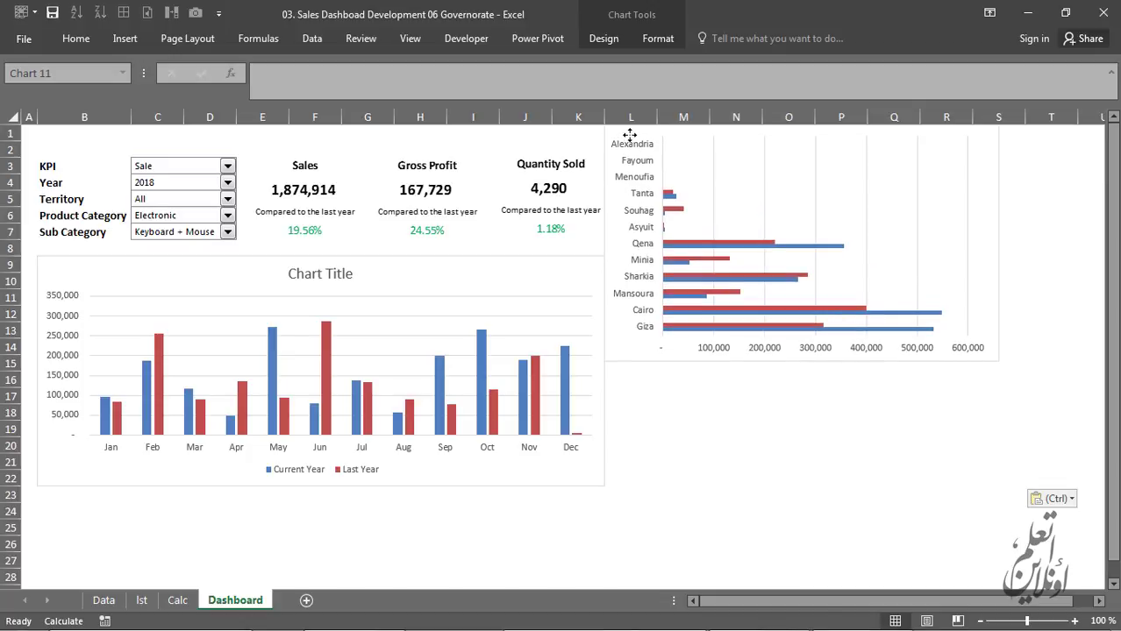
{"action": "mouse_move", "coordinate": [999, 360]}
{"action": "left_mouse_down"}
{"action": "mouse_move", "coordinate": [990, 481]}
{"action": "mouse_move", "coordinate": [1026, 484]}
{"action": "left_mouse_up"}
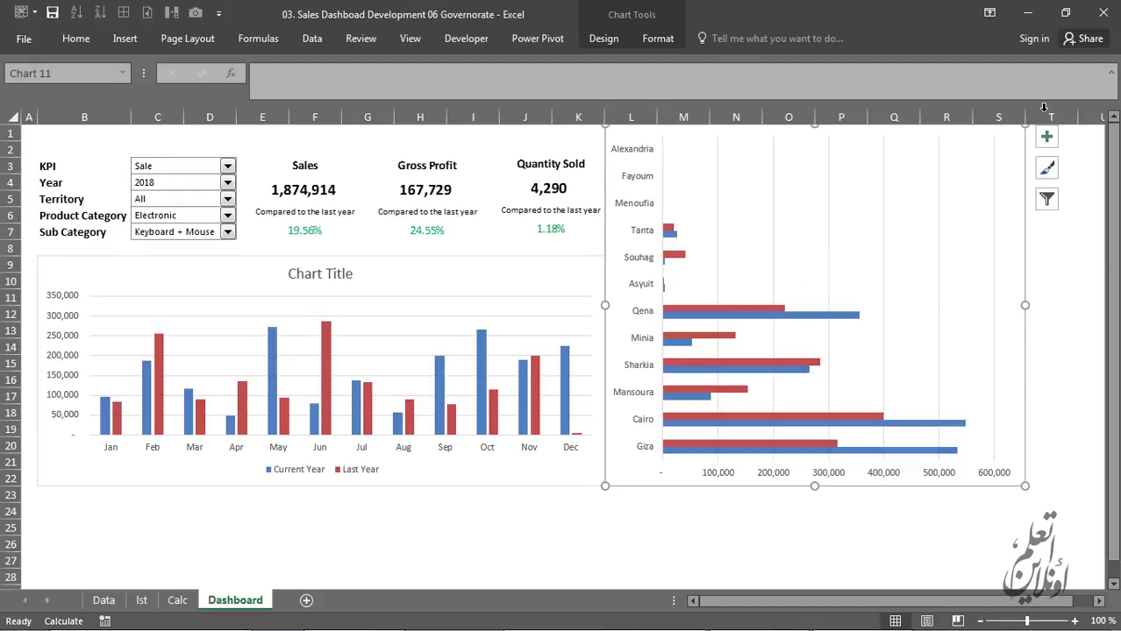
{"action": "left_click", "coordinate": [671, 556]}
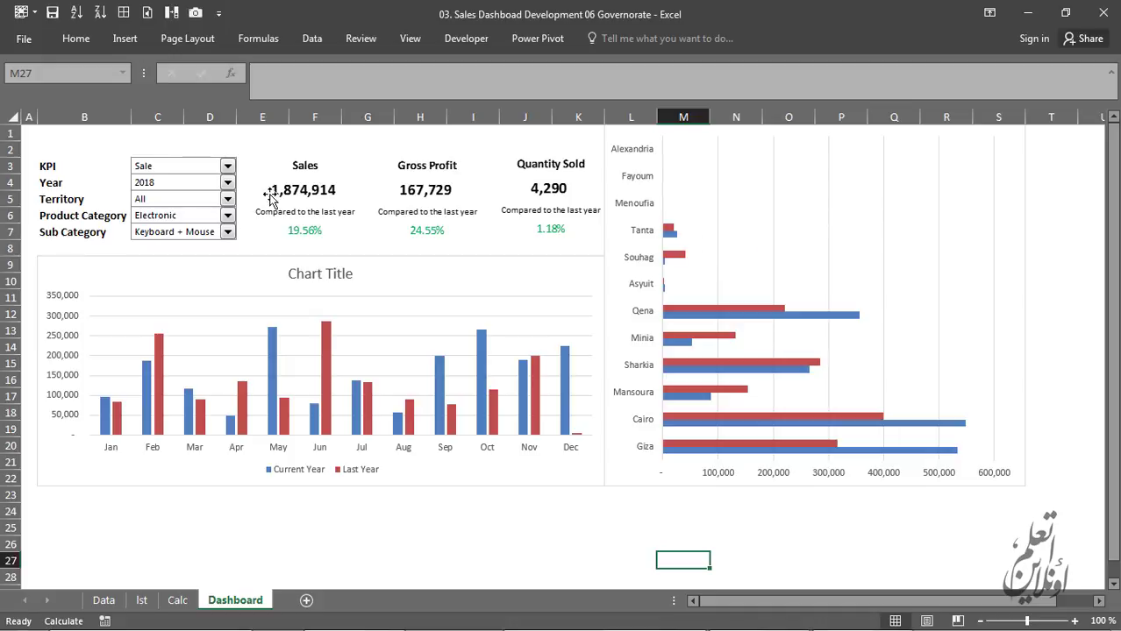
Set the Territory filter in C5 to Delta, then bring up the Sub Category choices.
{"action": "left_click", "coordinate": [187, 201]}
{"action": "left_click", "coordinate": [185, 240]}
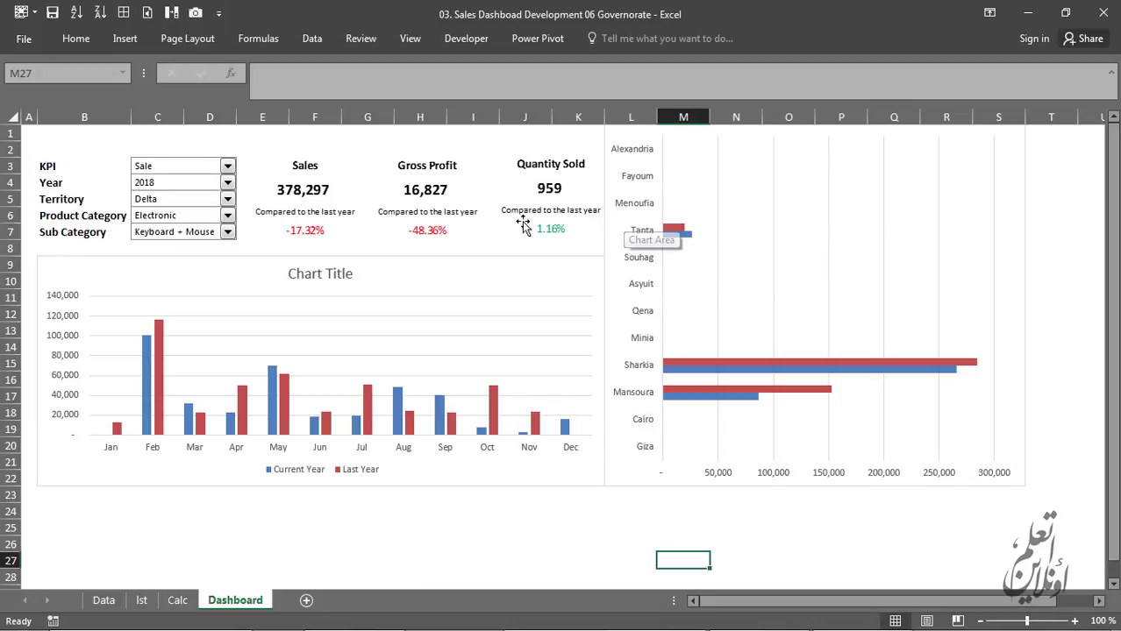
{"action": "left_click", "coordinate": [214, 246]}
{"action": "left_click", "coordinate": [227, 232]}
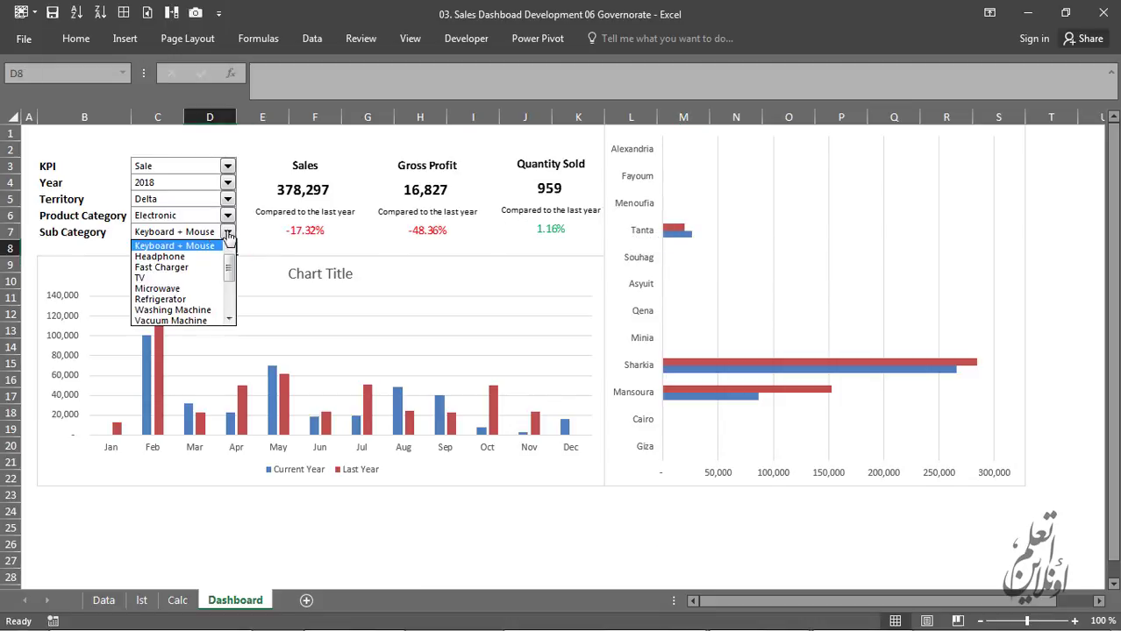